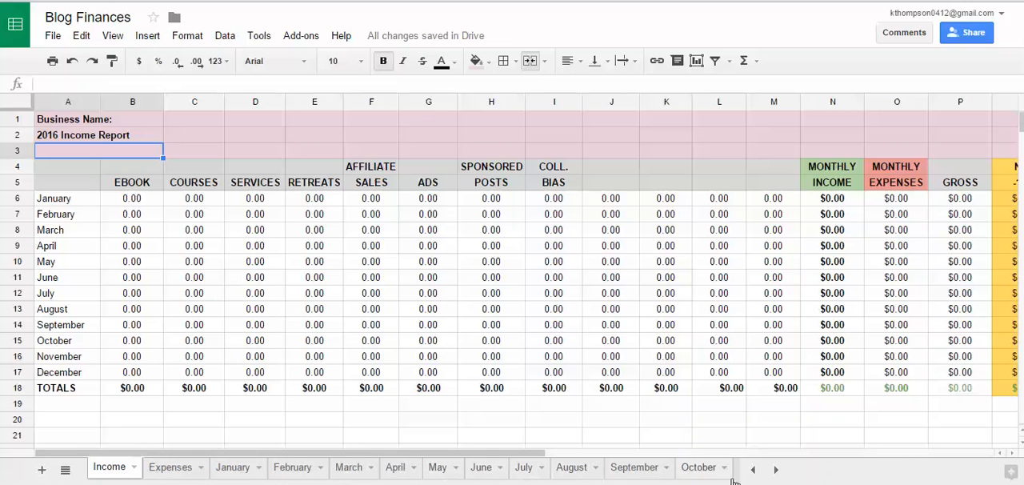
Step: Look through the monthly sheets up to December and return to the Income end of the sheet list
click(775, 469)
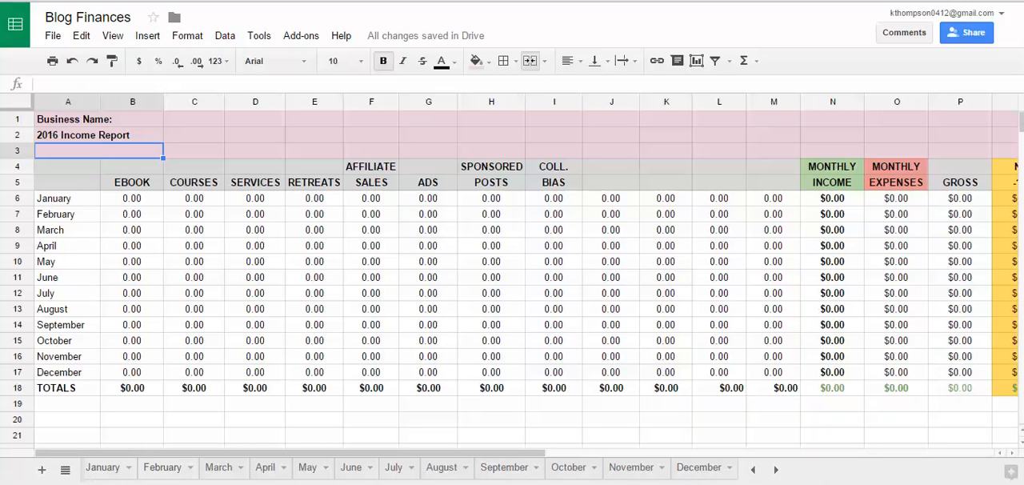
click(753, 469)
click(753, 469)
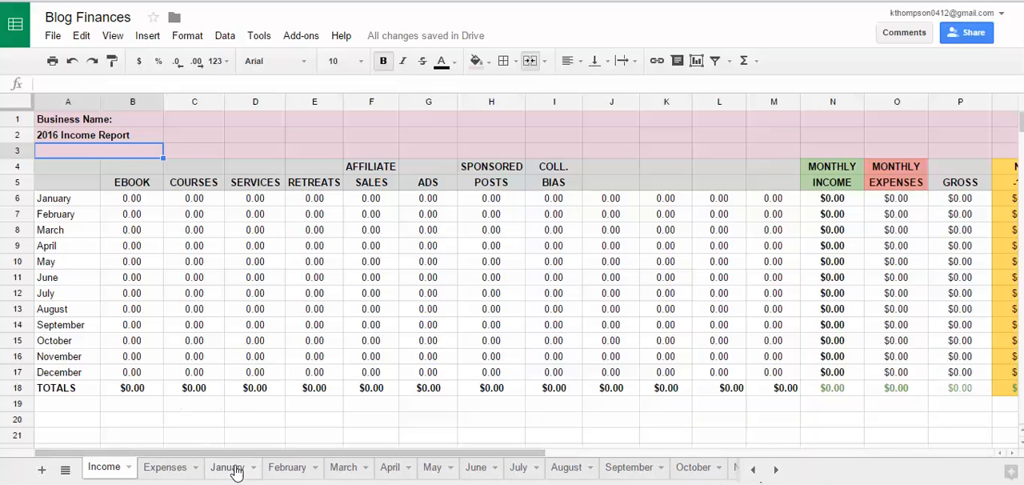
Step: Move the January sheet ahead of the Income sheet and view its first income entry rows
drag(236, 472, 105, 475)
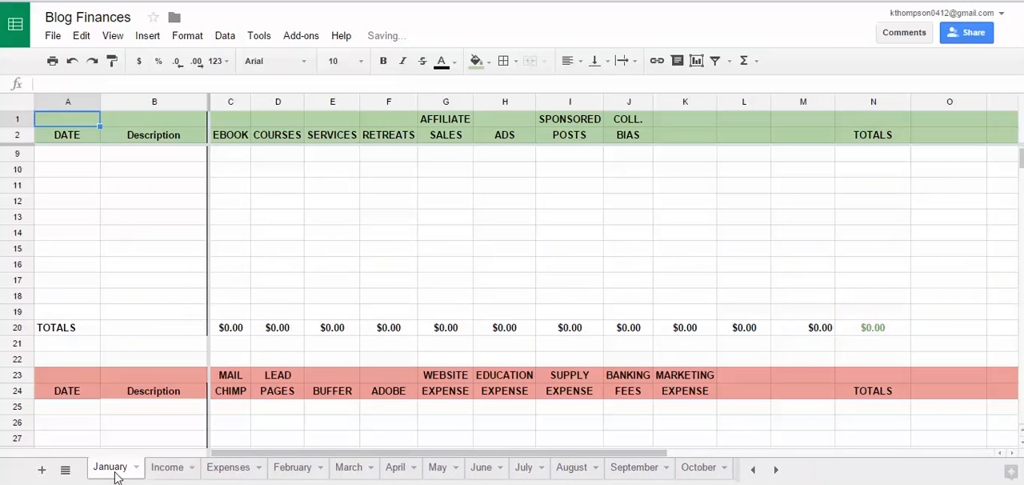
click(153, 257)
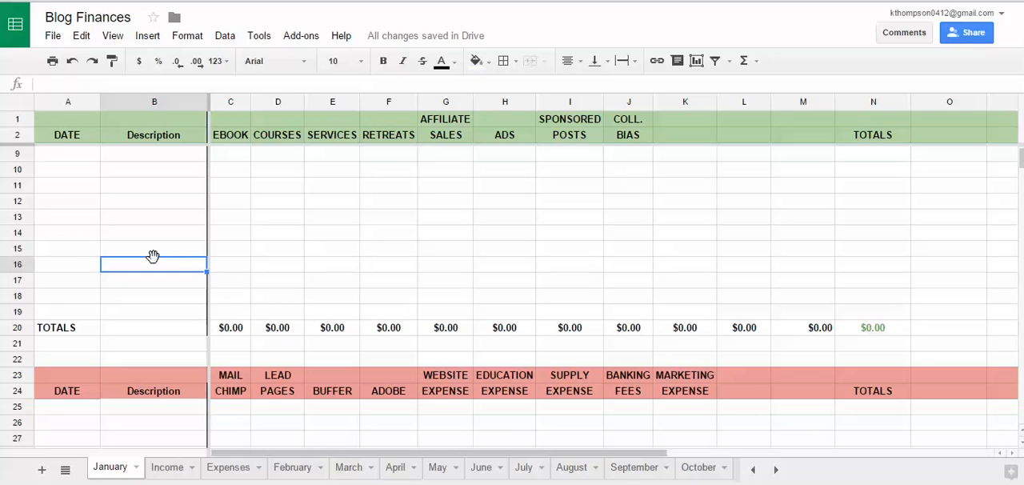
scroll(160, 295, up, 2)
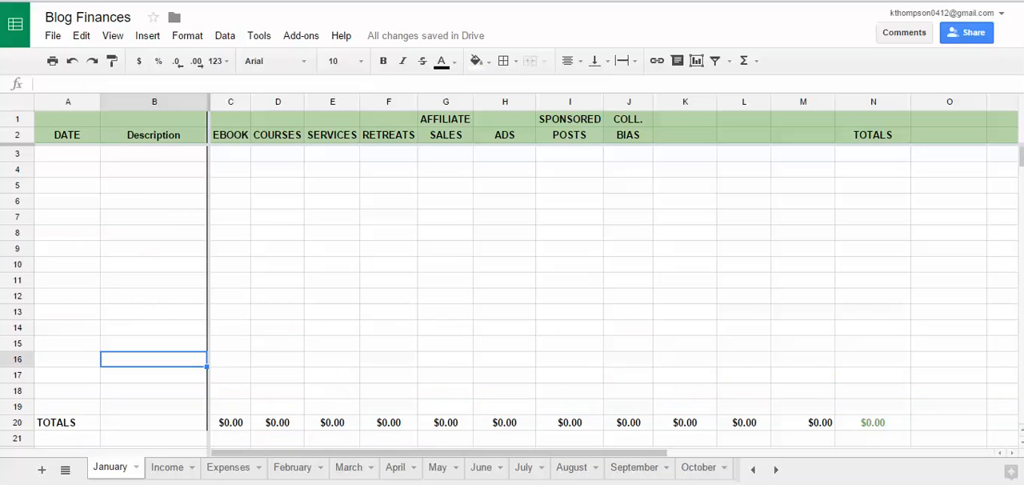
Step: Move the January sheet back between Expenses and February, and try moving it to the front again
drag(122, 476, 236, 475)
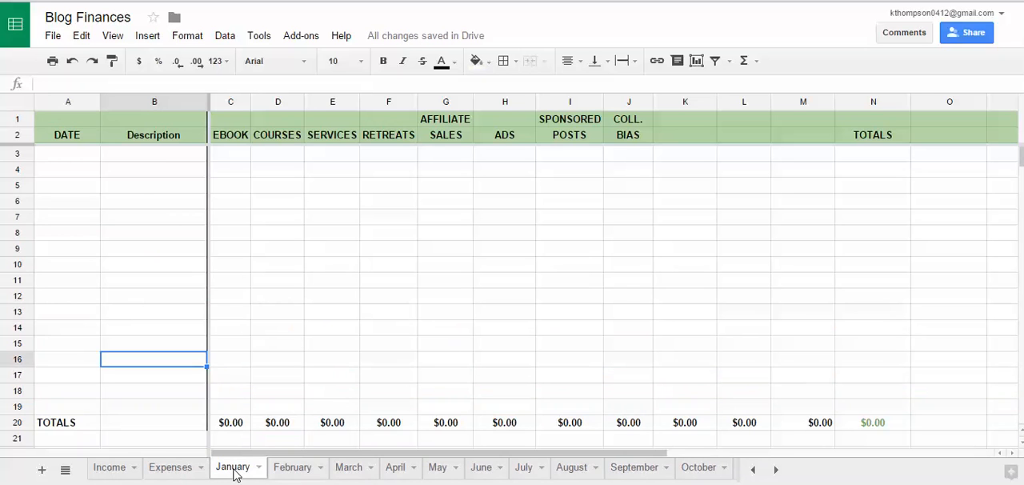
drag(237, 474, 114, 479)
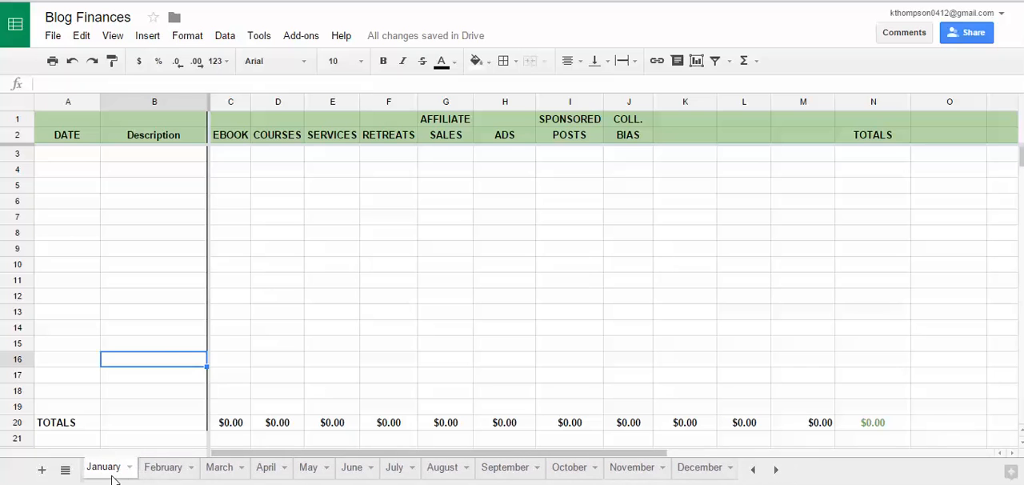
click(752, 469)
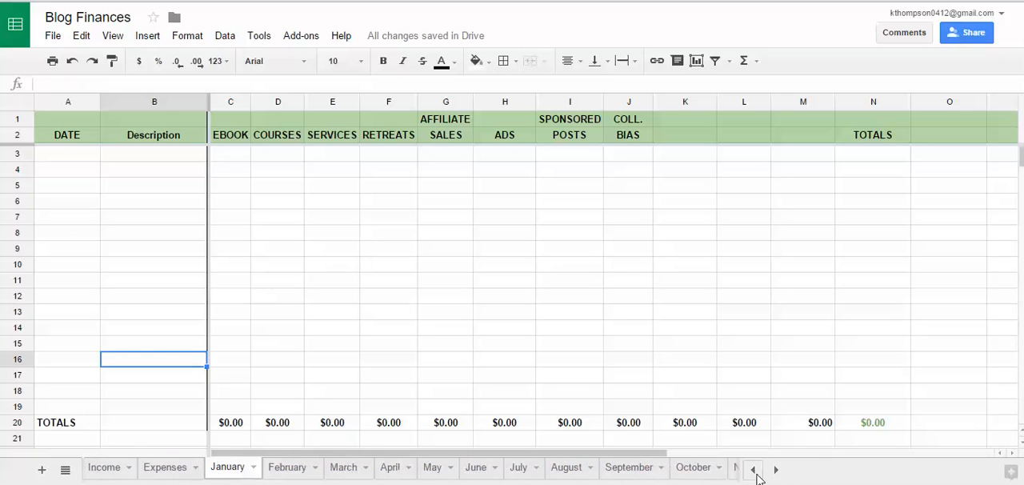
Step: Open the Income sheet and examine the income category headings from Ebook through Coll. Bias
click(97, 472)
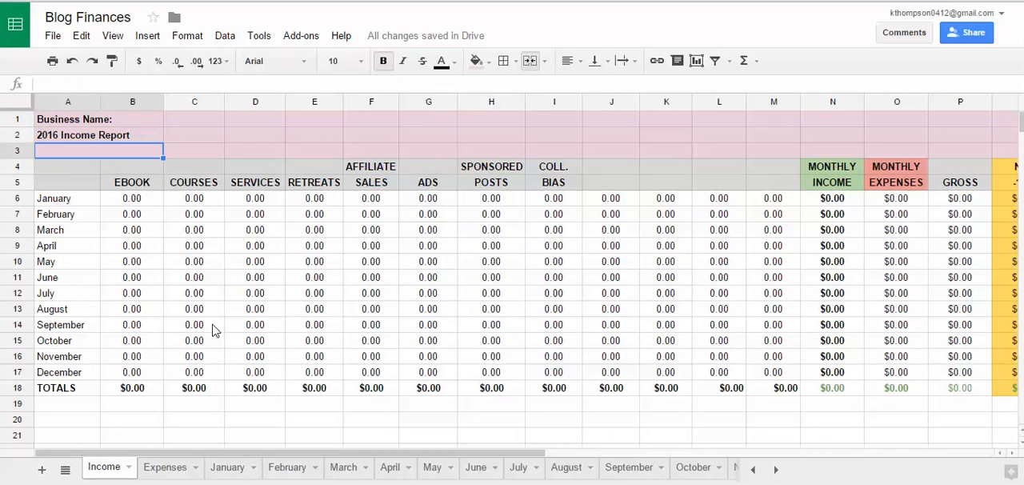
click(142, 184)
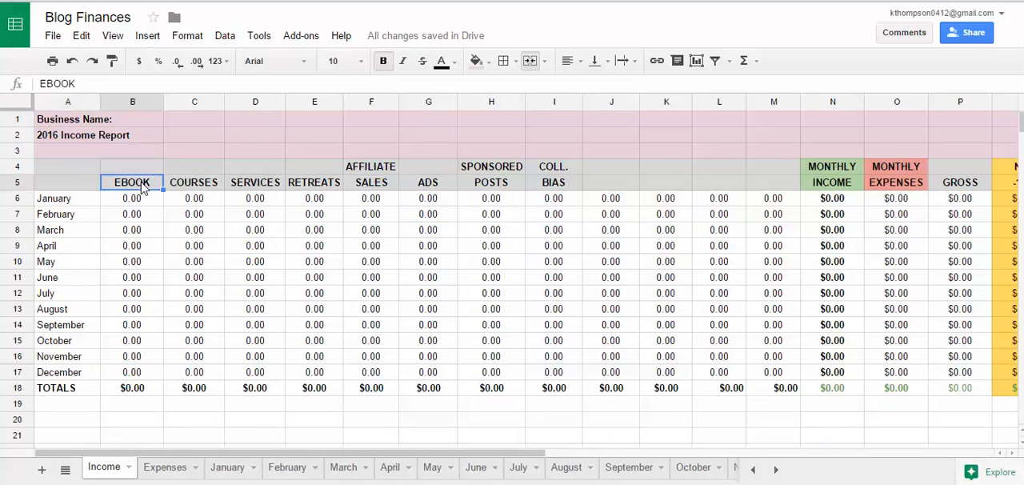
click(212, 185)
click(270, 187)
click(319, 187)
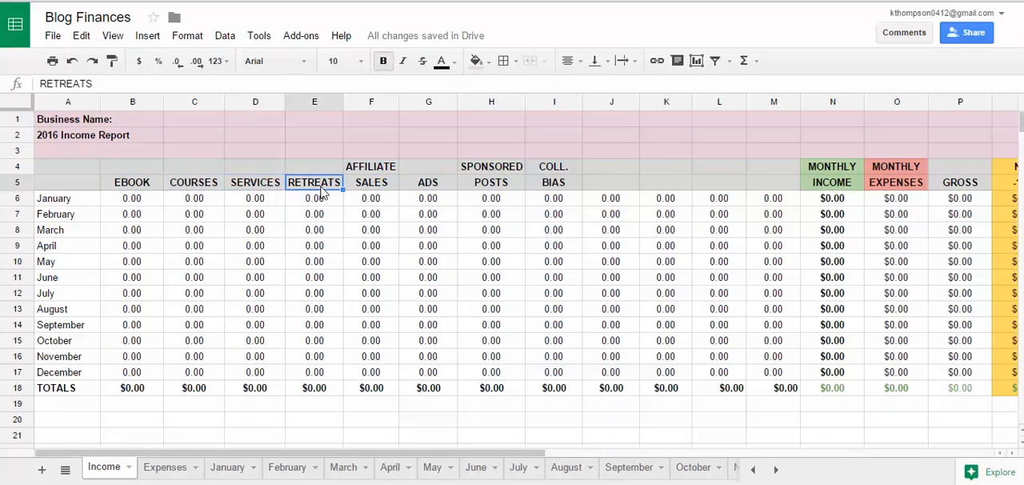
click(368, 187)
click(448, 188)
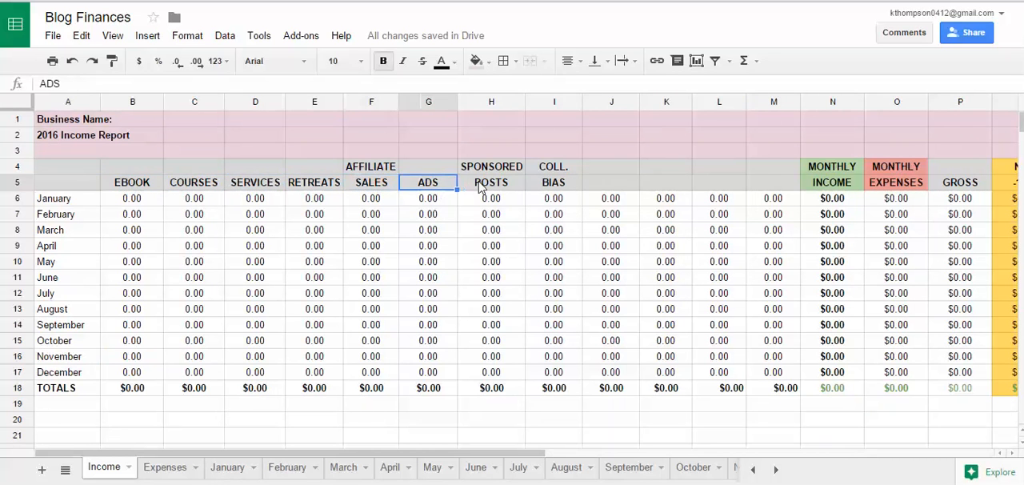
click(505, 186)
click(561, 191)
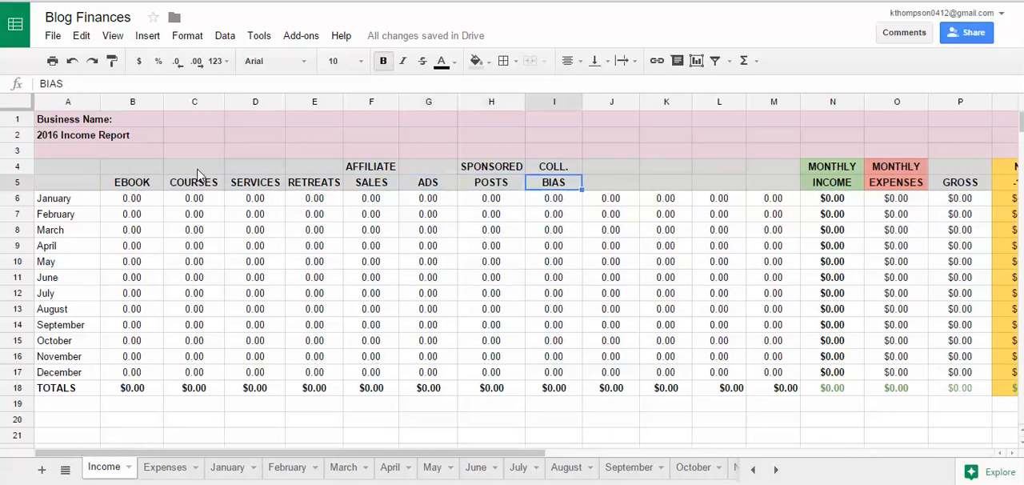
Step: Review the Income sheet's headings from Ebook through Affiliate Sales and the month labels from January to December
click(143, 187)
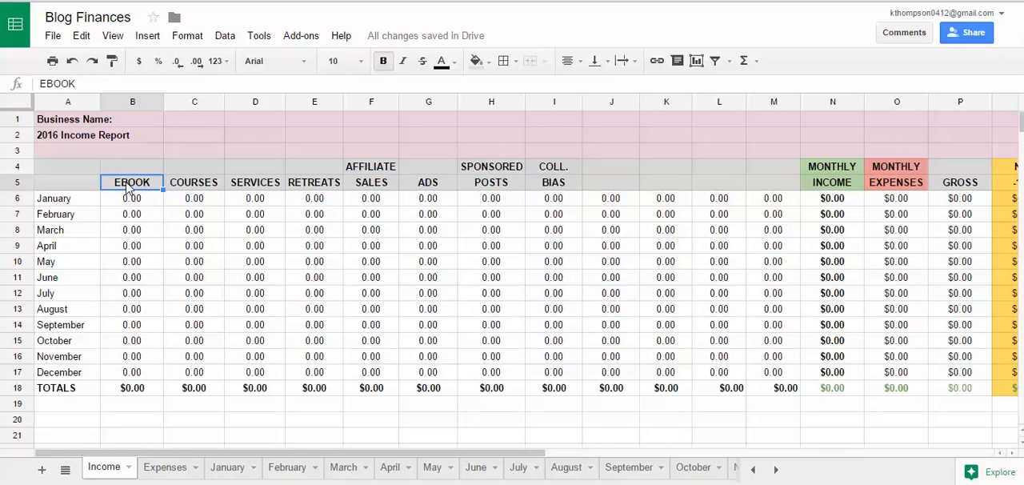
click(194, 185)
click(254, 190)
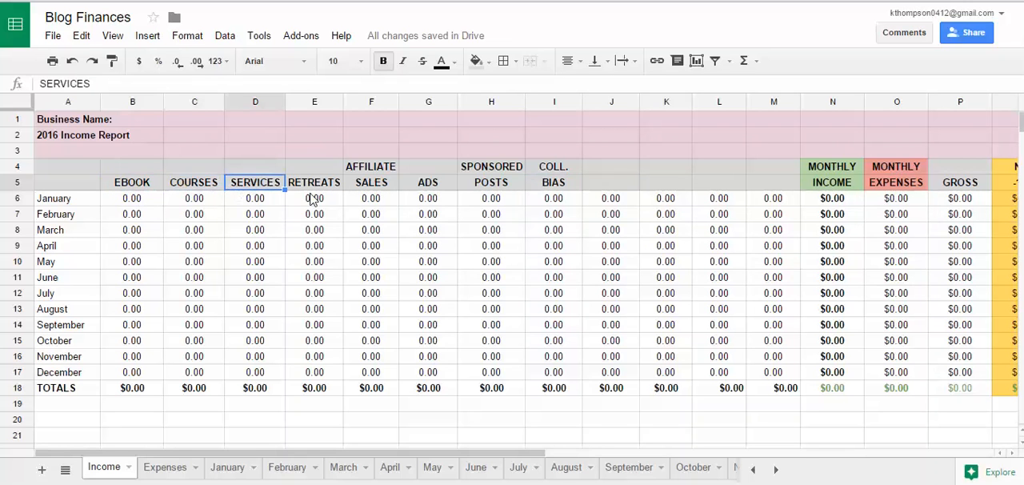
click(330, 193)
click(378, 188)
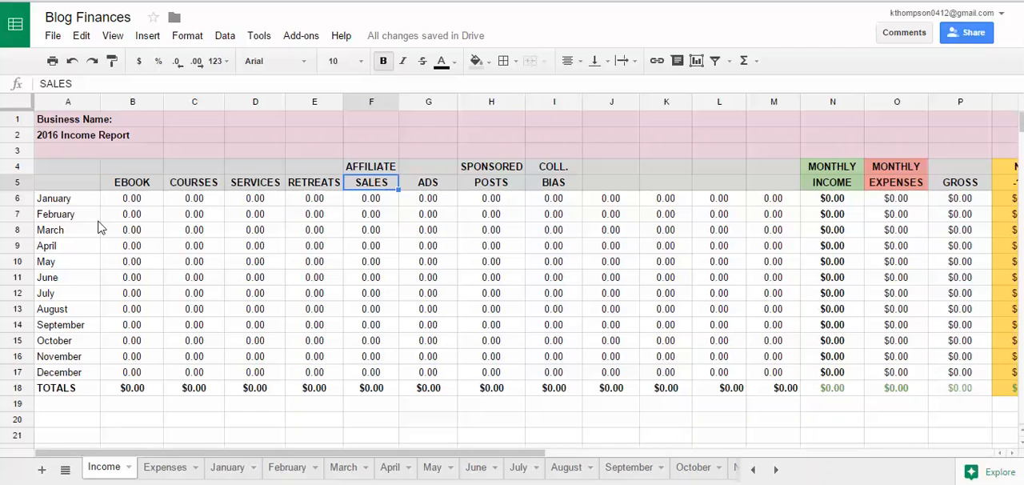
drag(83, 206, 83, 376)
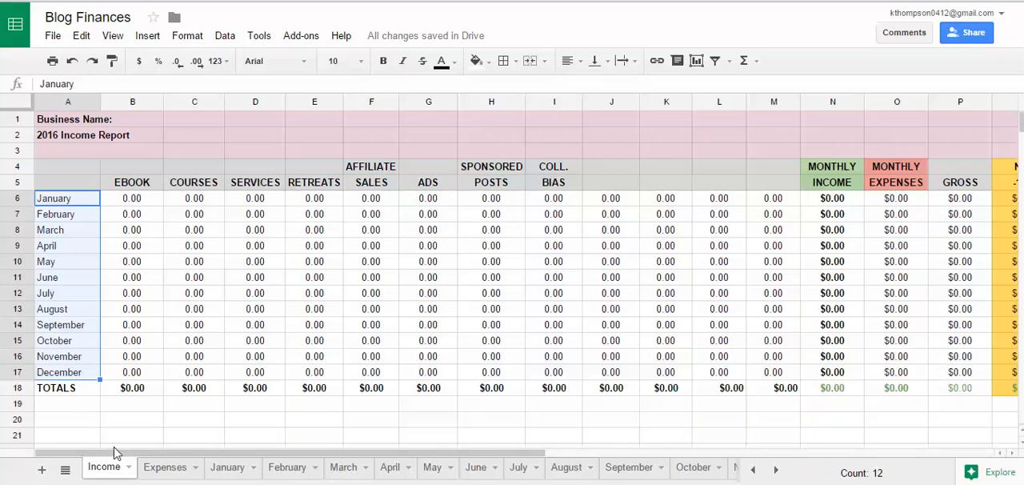
Step: Inspect the January formulas under Monthly Income, Monthly Expenses, Gross, Net and Taxes Owed on the Income sheet
drag(120, 453, 272, 464)
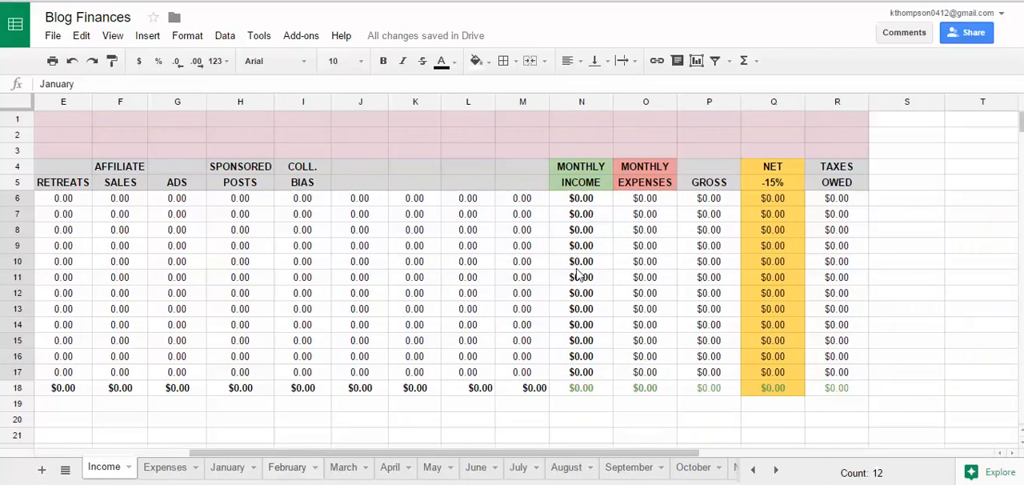
click(606, 202)
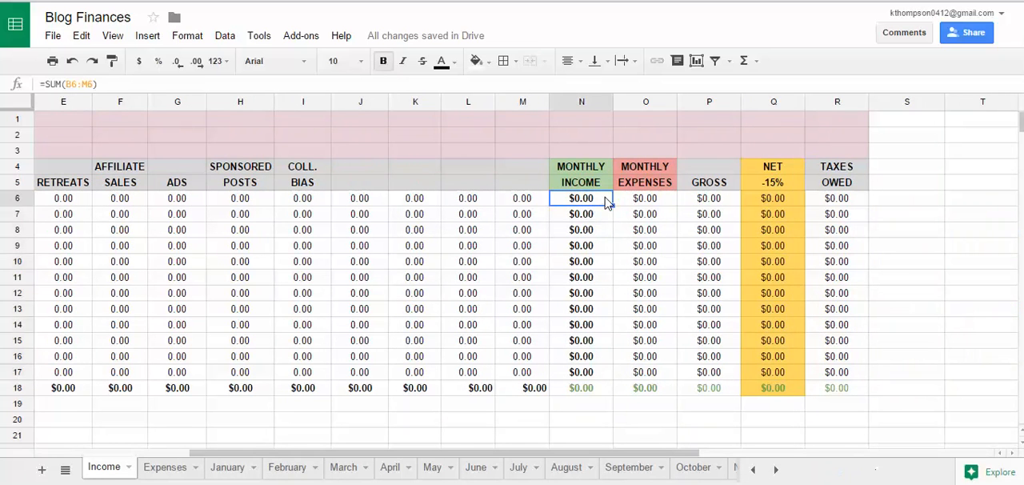
click(668, 206)
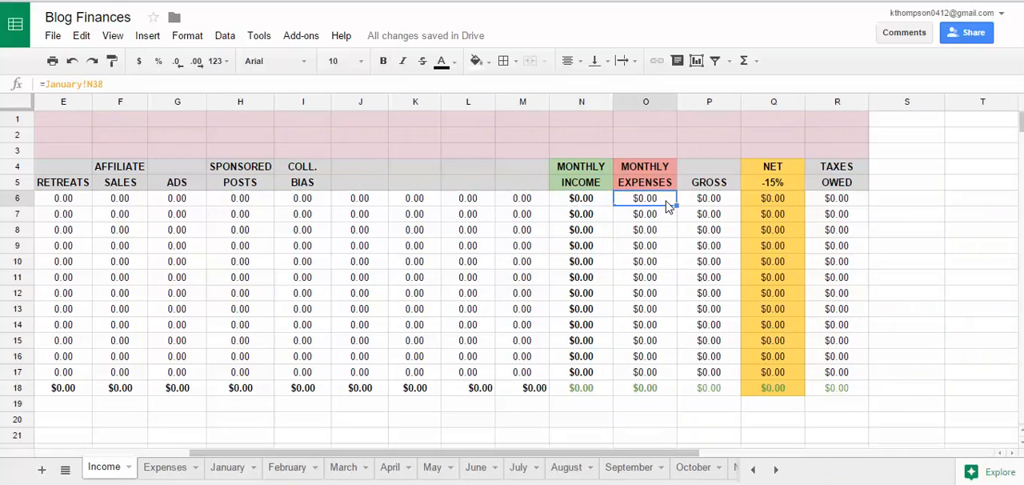
click(728, 206)
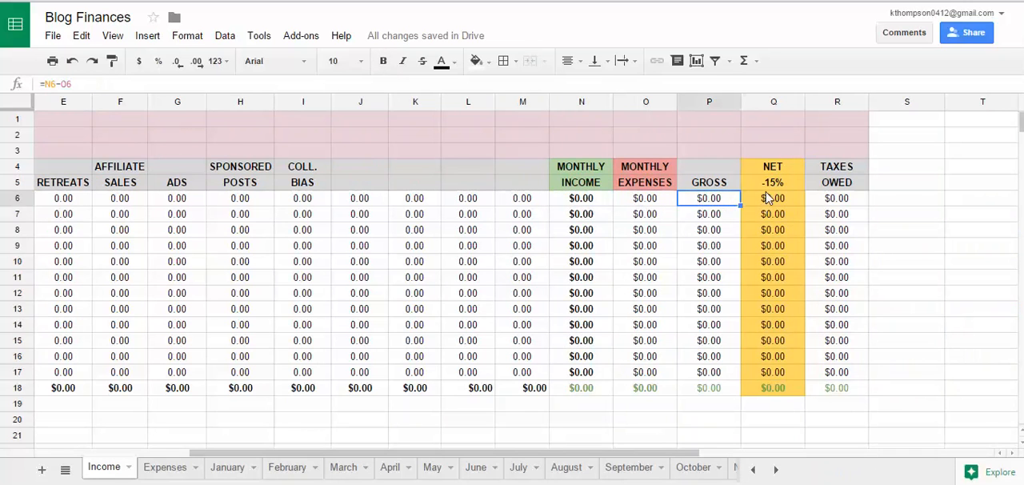
click(798, 205)
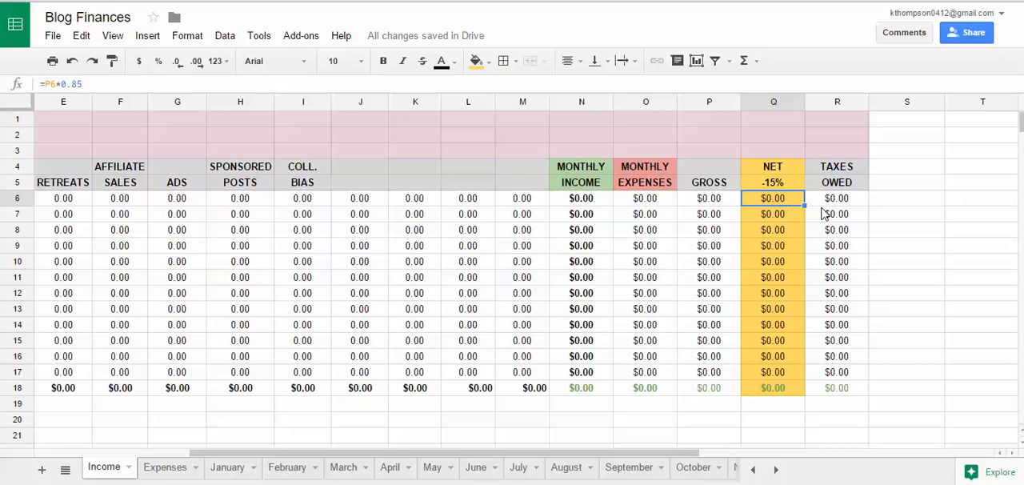
click(853, 207)
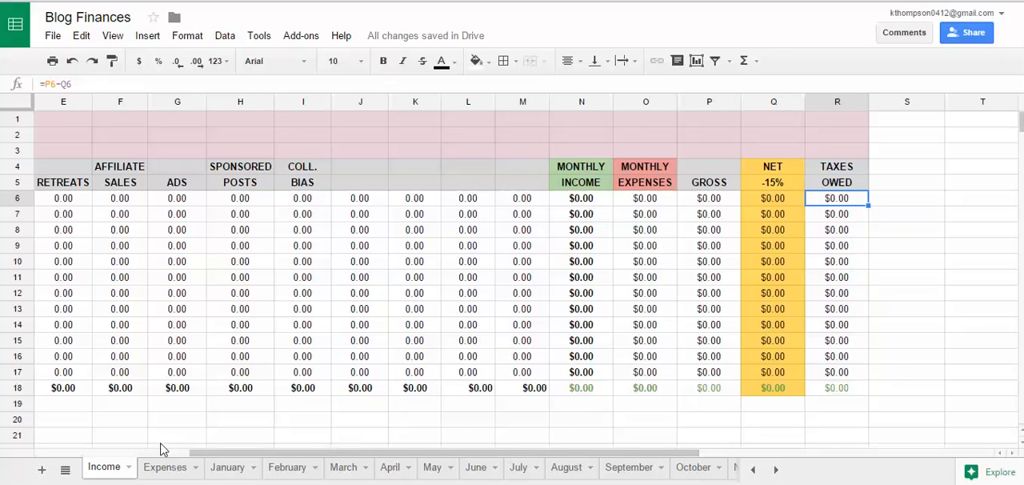
Step: Open the Expenses sheet and examine the expense category headings from Mail Chimp through Website Expense
click(167, 467)
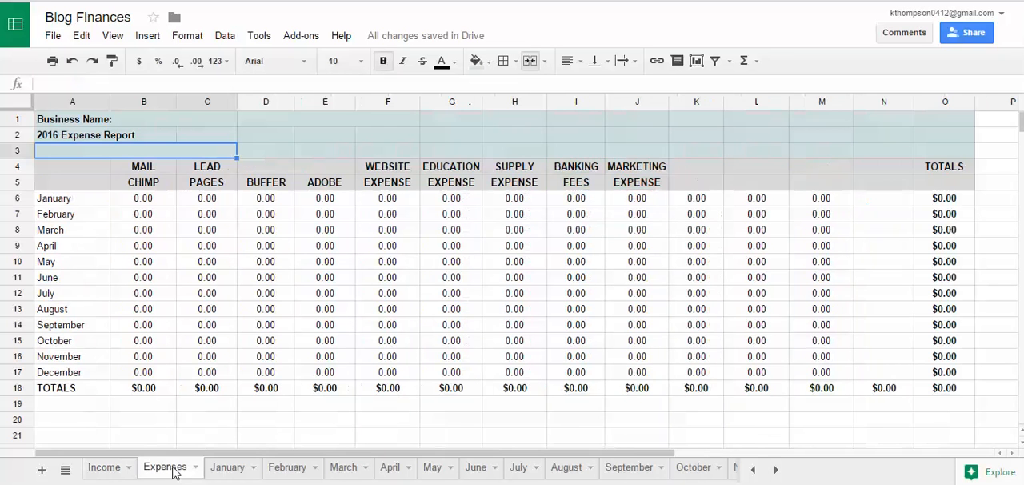
click(160, 185)
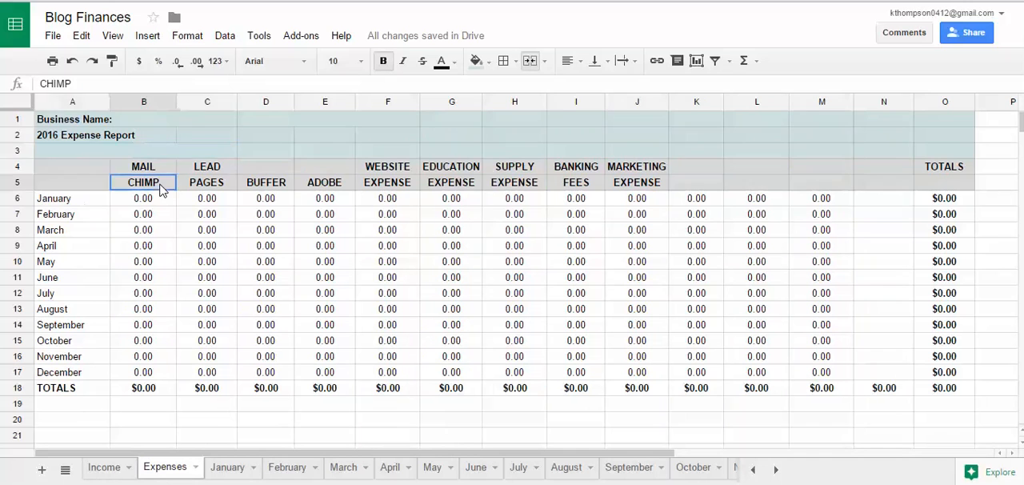
click(209, 186)
click(292, 187)
click(324, 191)
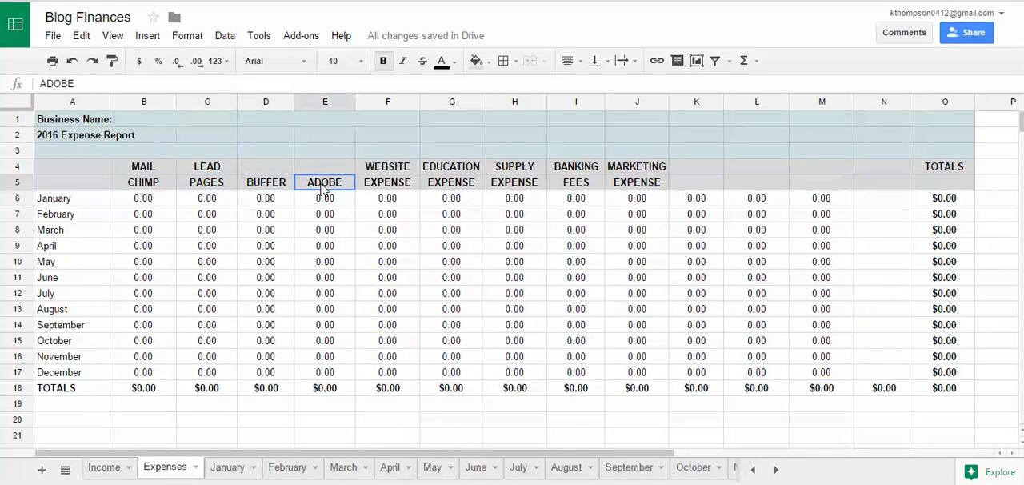
click(394, 194)
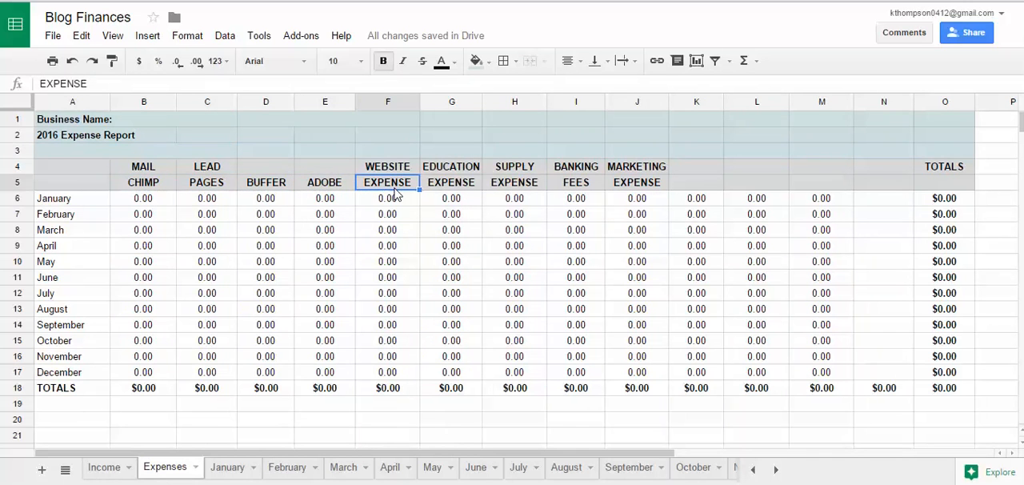
Step: Review the Expenses sheet's month labels and inspect the total formulas for the Mail Chimp column and the January row
drag(68, 200, 94, 373)
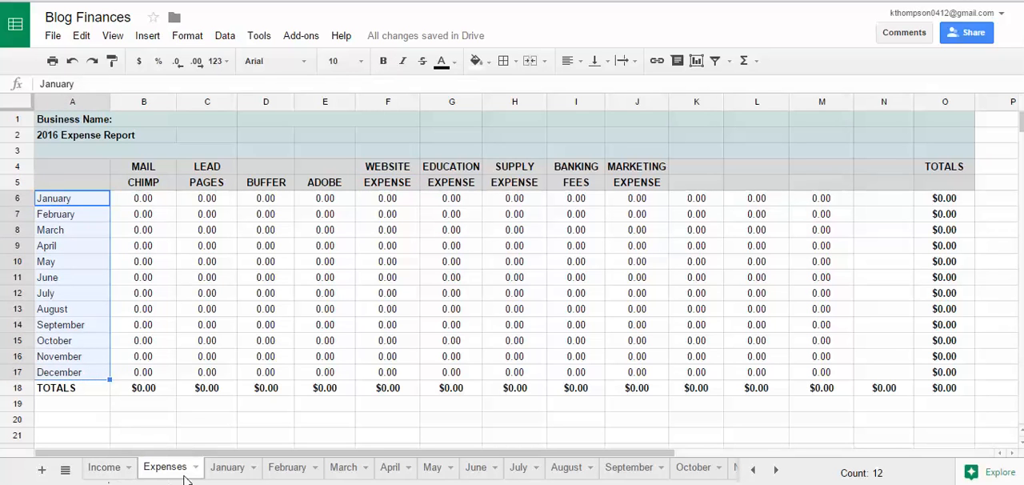
click(144, 185)
click(164, 391)
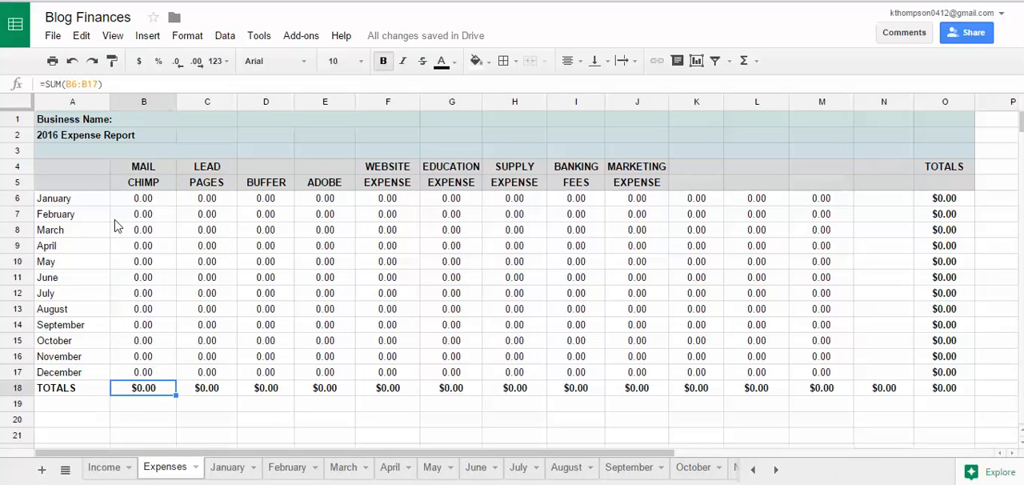
click(966, 200)
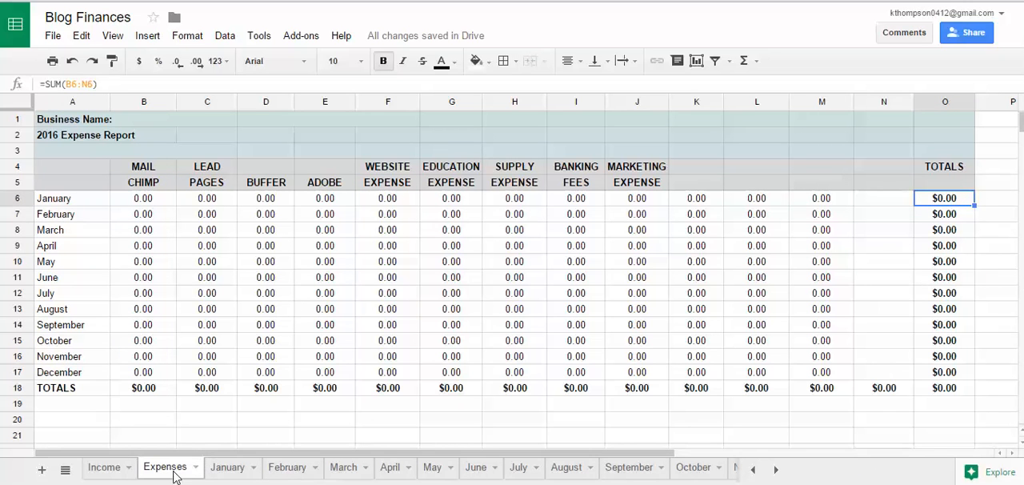
Step: Return to the Income sheet and review the Ebook, Courses, Services and Retreats headings
click(104, 469)
drag(197, 454, 94, 453)
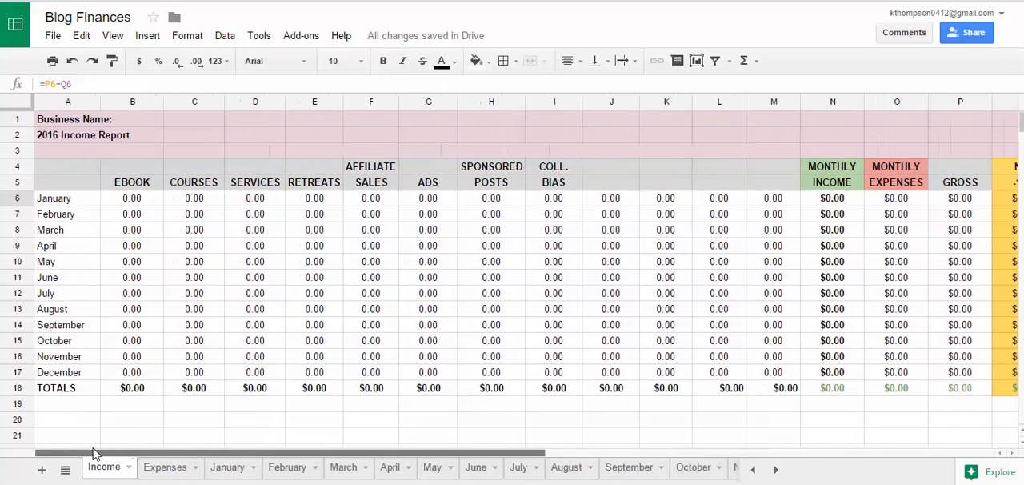
click(132, 182)
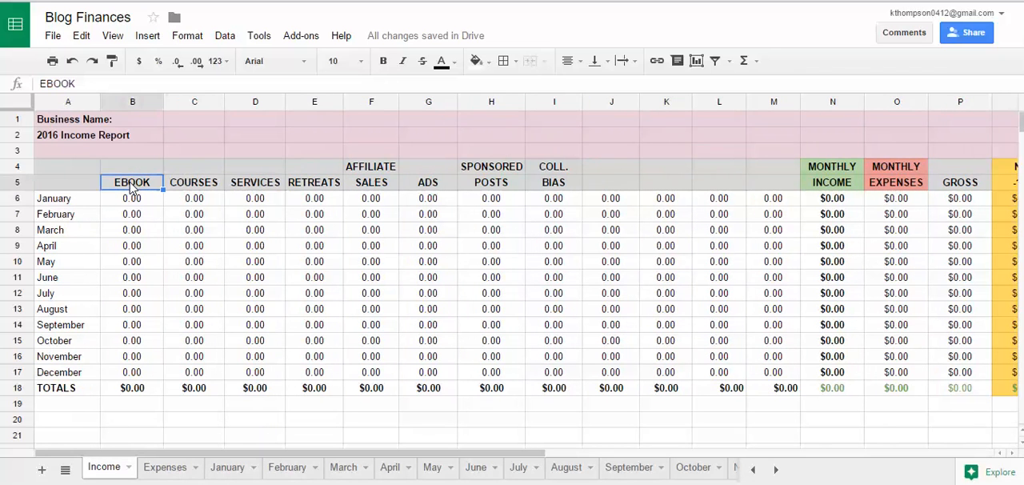
click(192, 187)
click(137, 189)
click(194, 192)
click(260, 188)
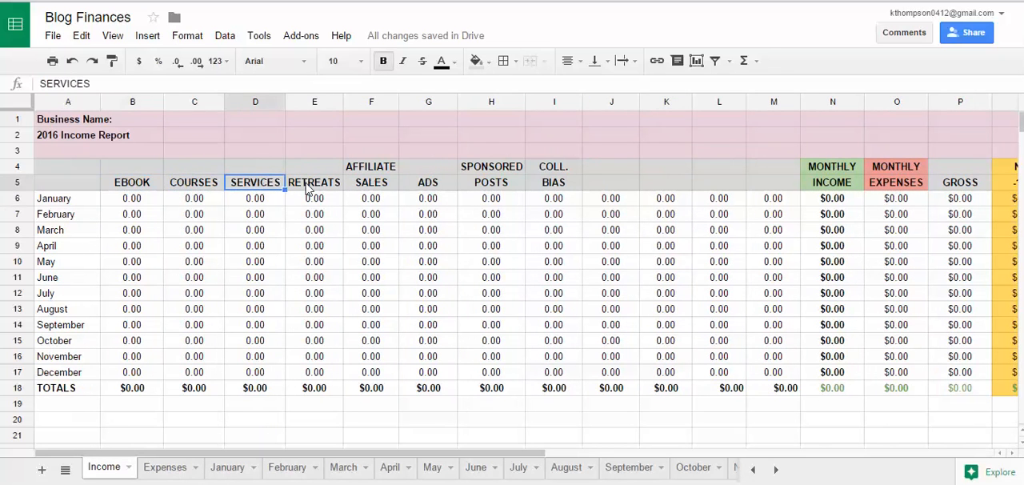
click(307, 187)
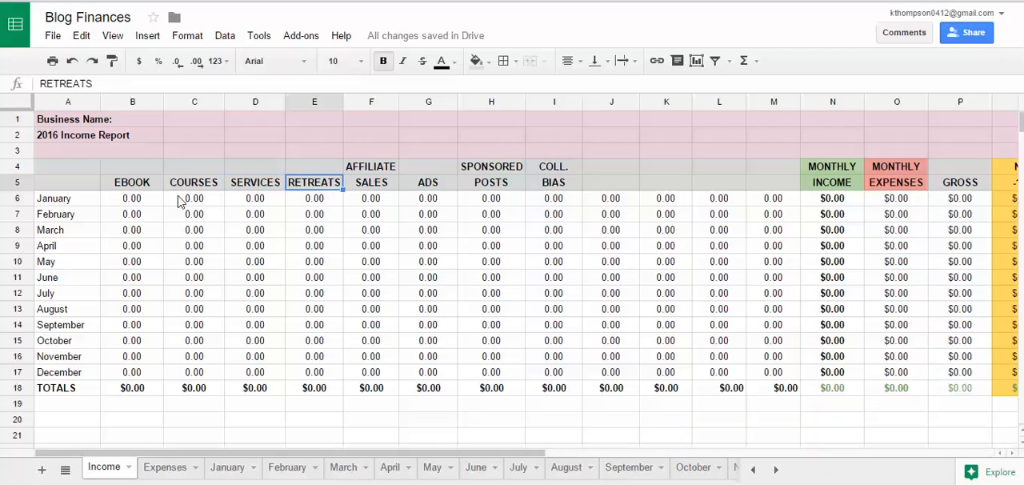
click(130, 186)
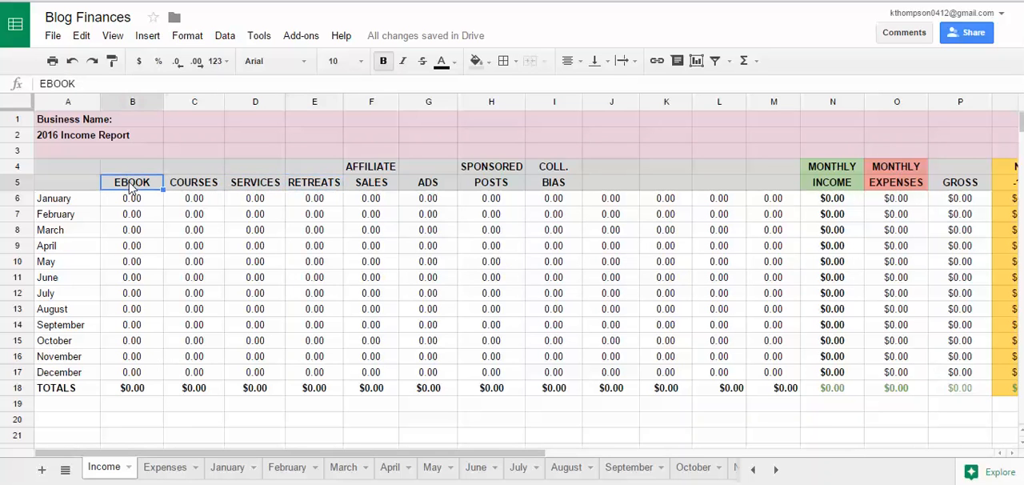
Step: Check the Ebook heading's source formula on the January sheet, and rename that heading to SIDEBAR on the Income sheet
click(228, 467)
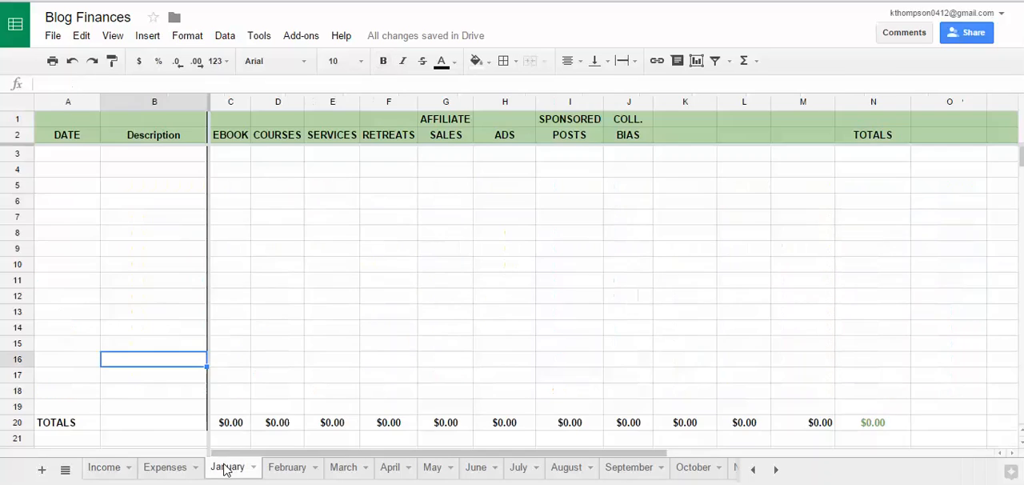
click(232, 136)
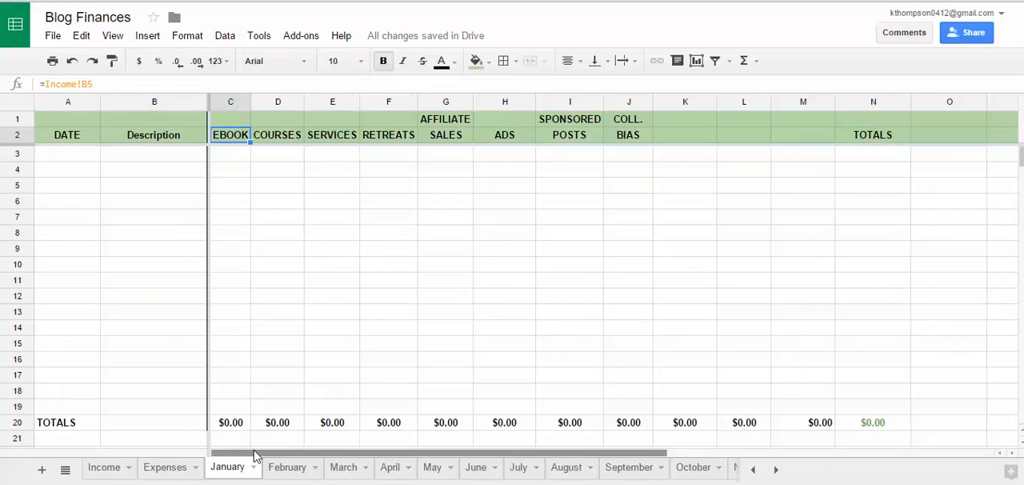
click(105, 468)
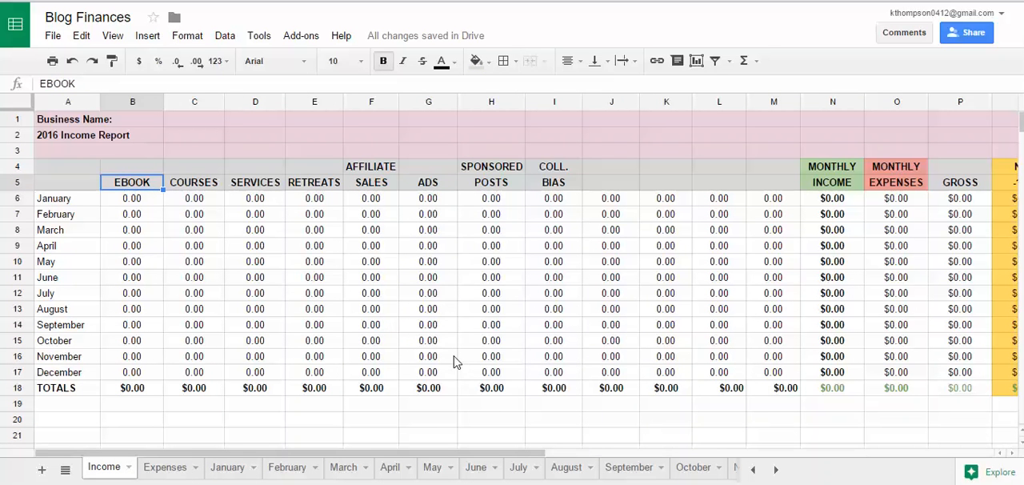
text(SIDEBAR)
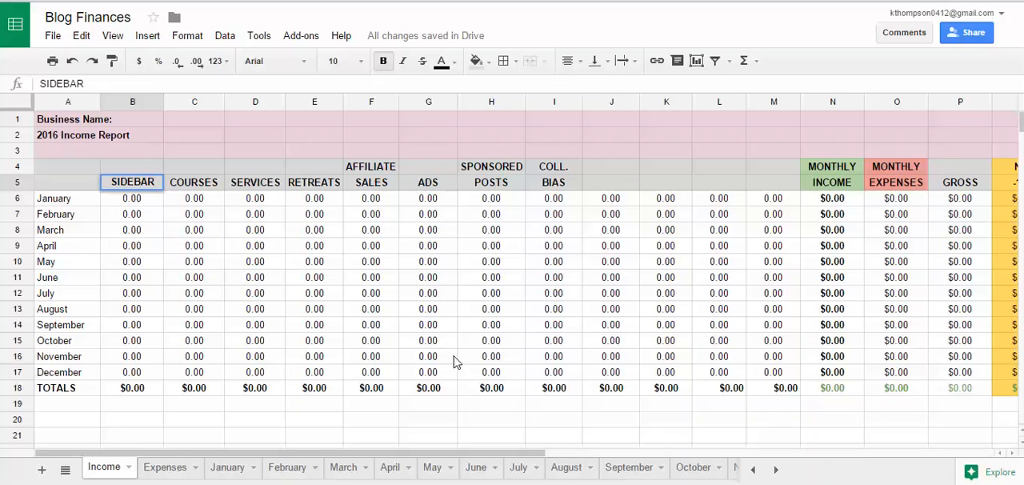
key(Return)
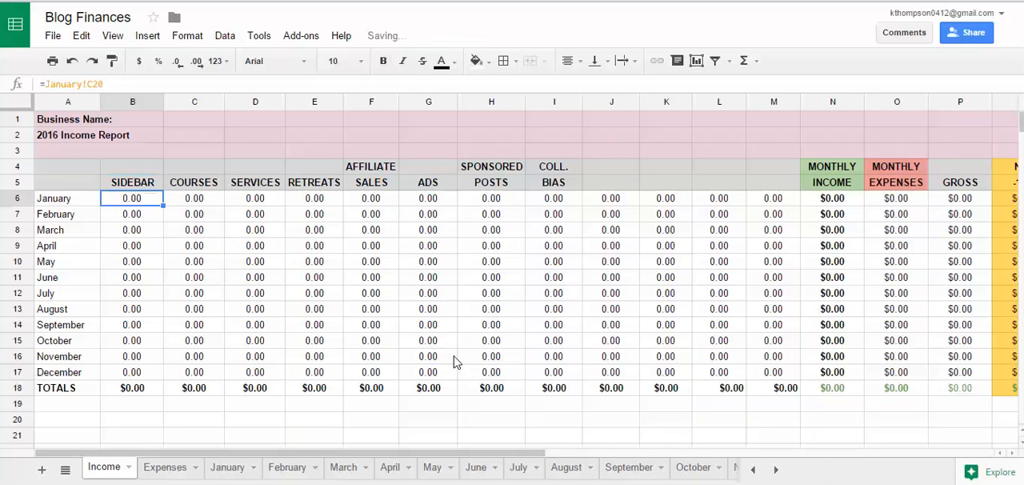
Step: Check the first income category heading on the January, February, March and April sheets, inspecting the linked heading formulas
click(231, 472)
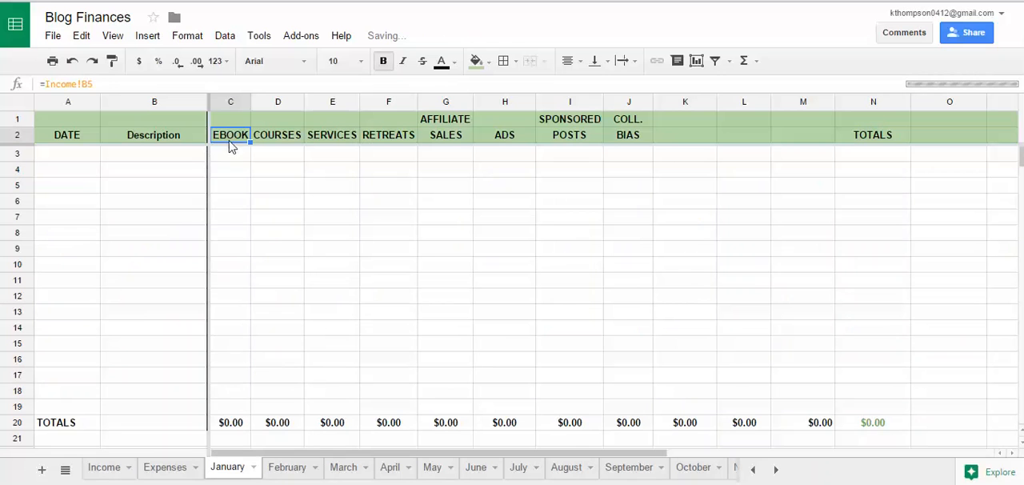
click(288, 469)
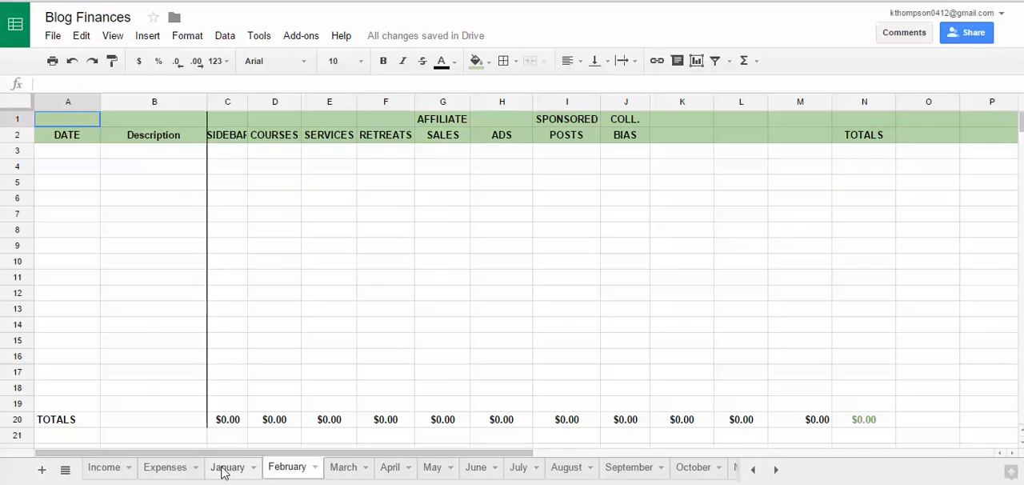
click(225, 469)
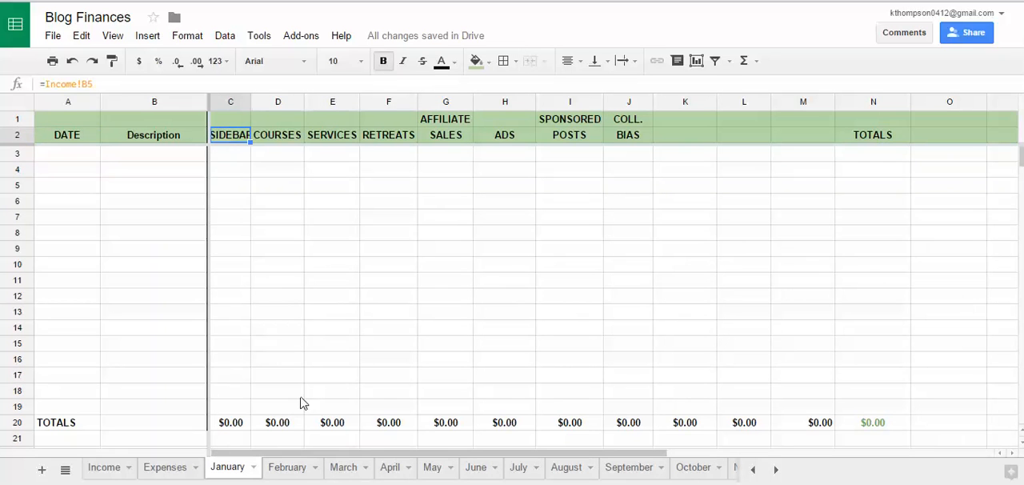
click(293, 468)
click(223, 134)
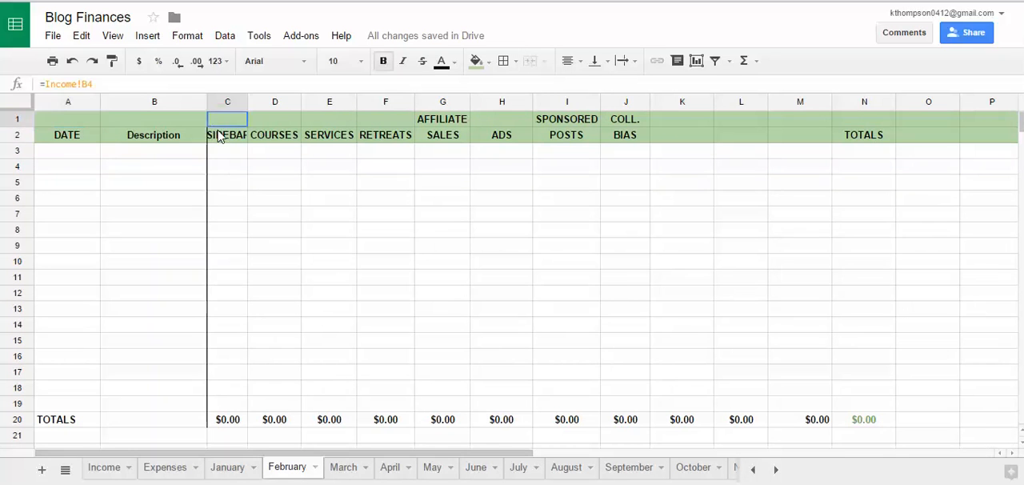
click(346, 468)
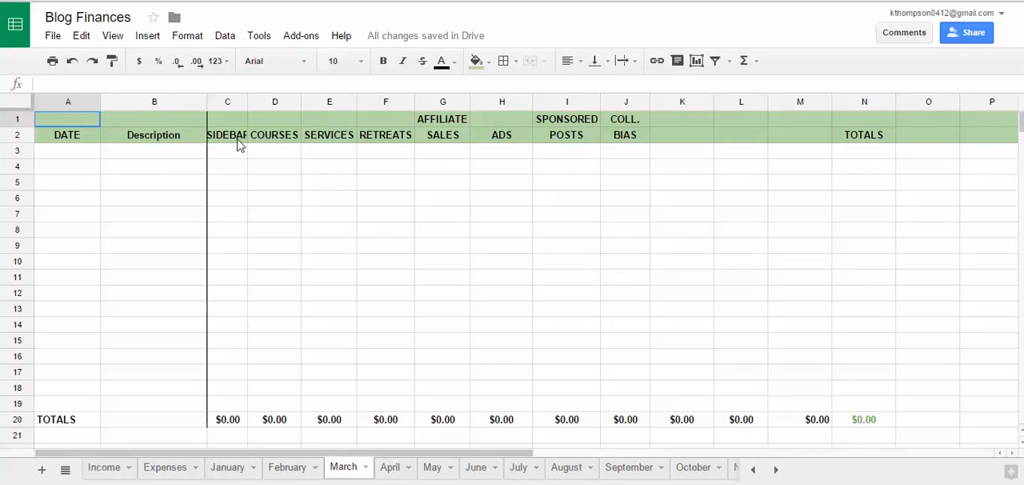
click(232, 136)
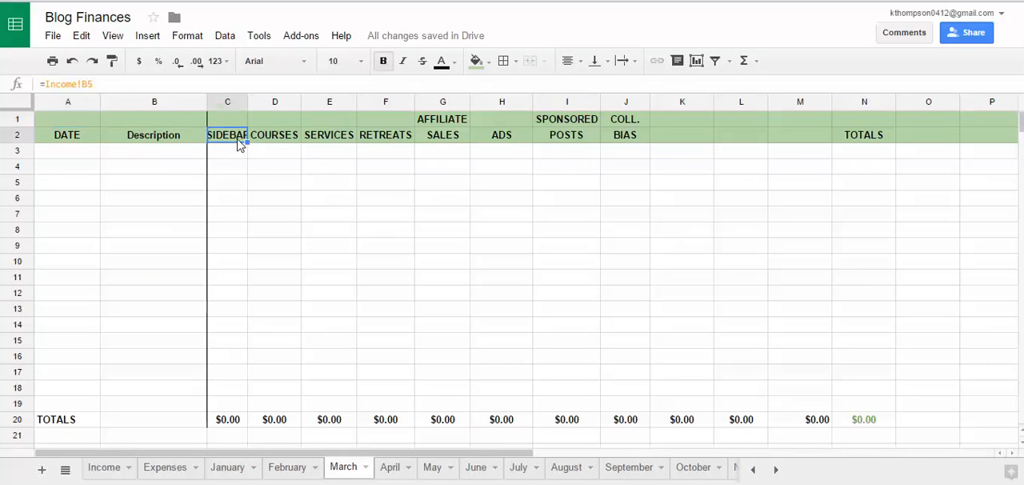
click(391, 470)
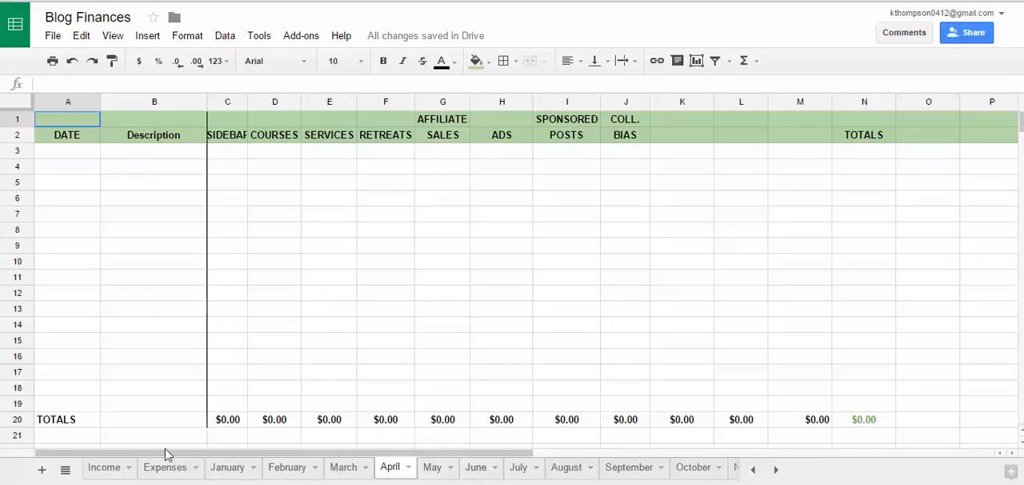
Step: Return to the Income sheet and review the Sidebar and Courses headings
click(102, 470)
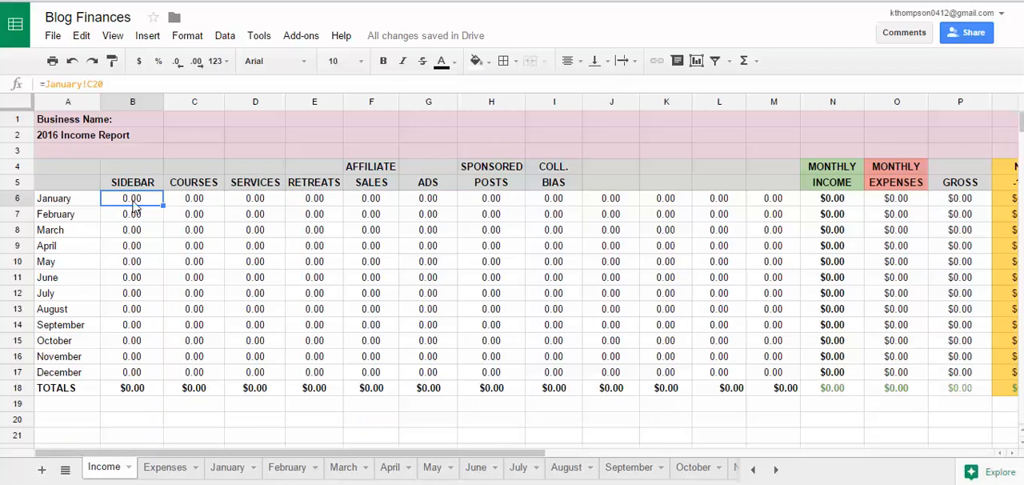
click(132, 184)
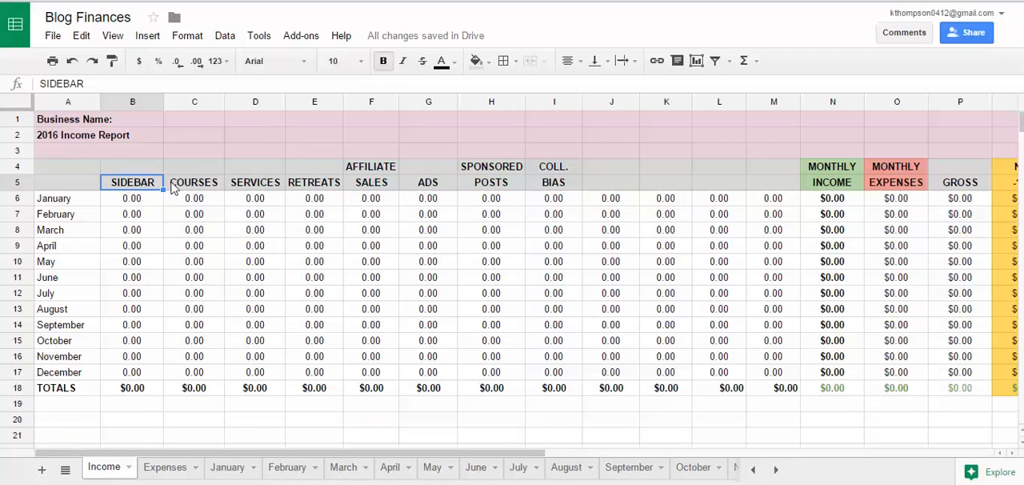
click(196, 186)
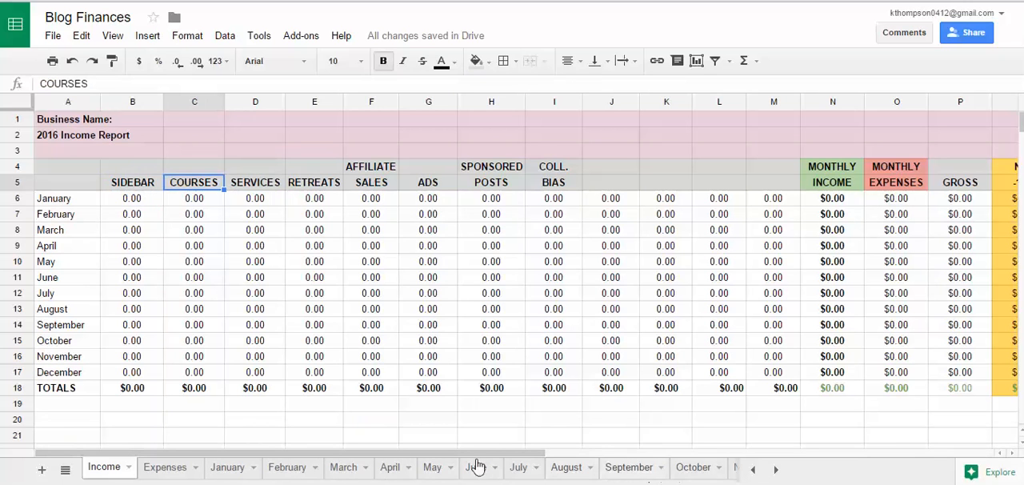
Step: Open the December sheet and inspect the formula behind its first income category heading
click(776, 472)
click(695, 467)
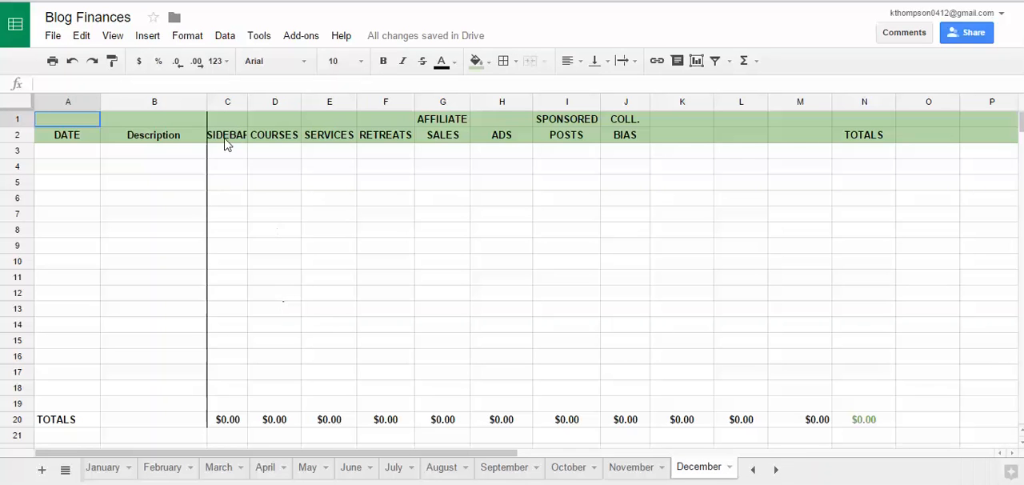
click(227, 136)
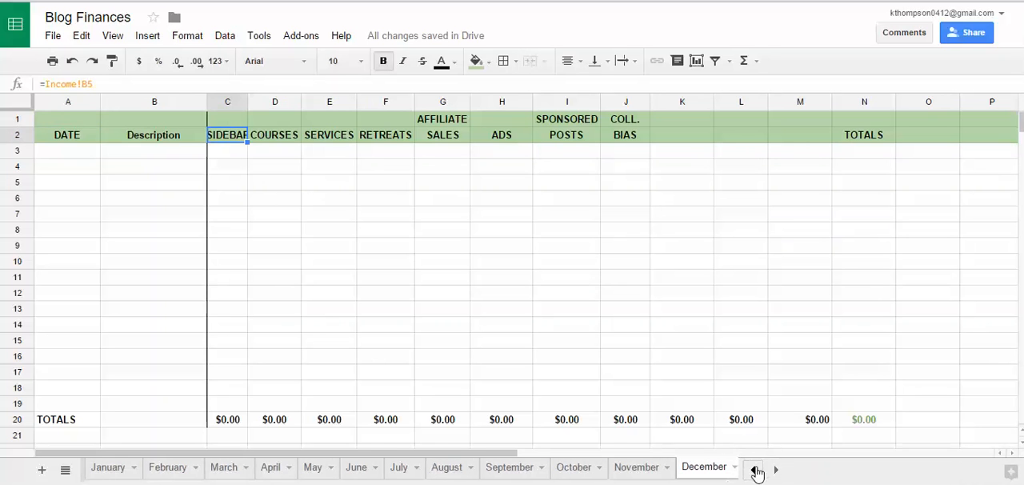
Step: On the Income sheet, rename the Courses heading to EBOOK and the Services heading to Example 1
click(752, 469)
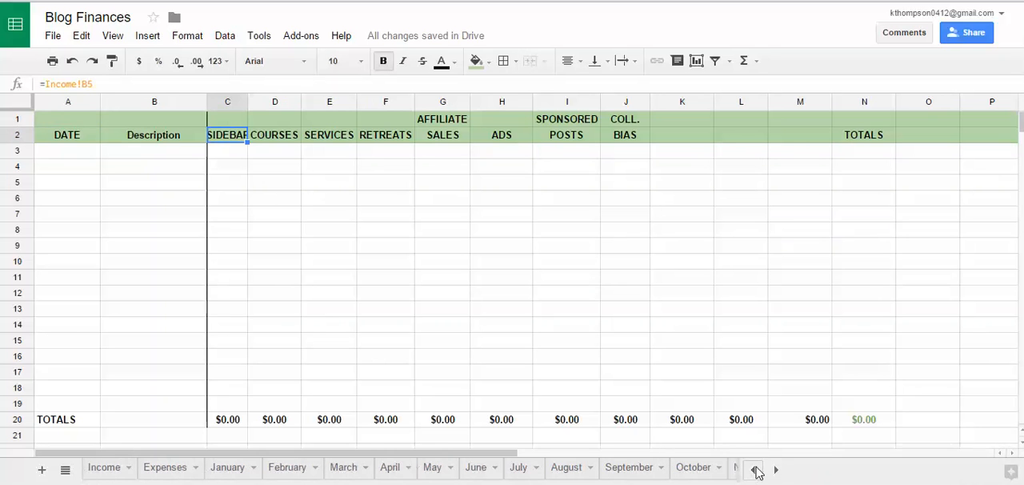
click(100, 469)
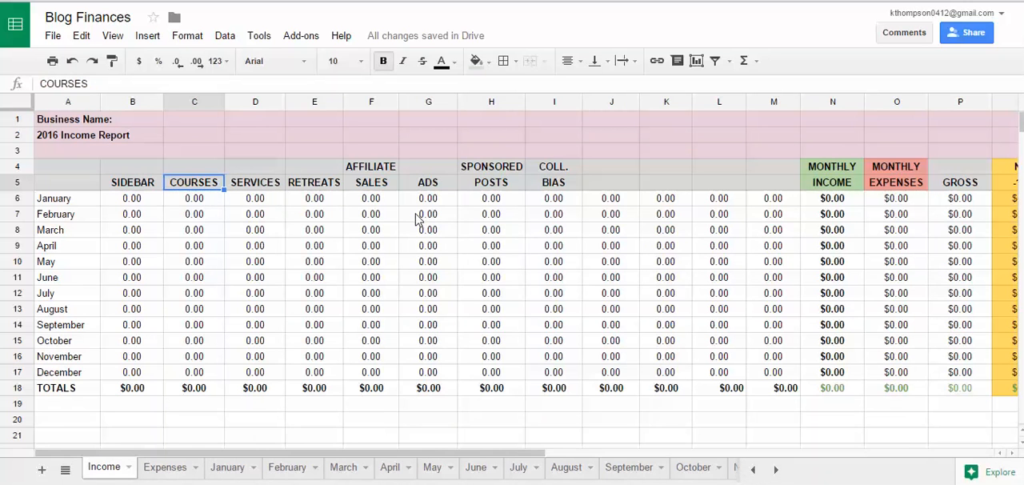
text(EbBOOK)
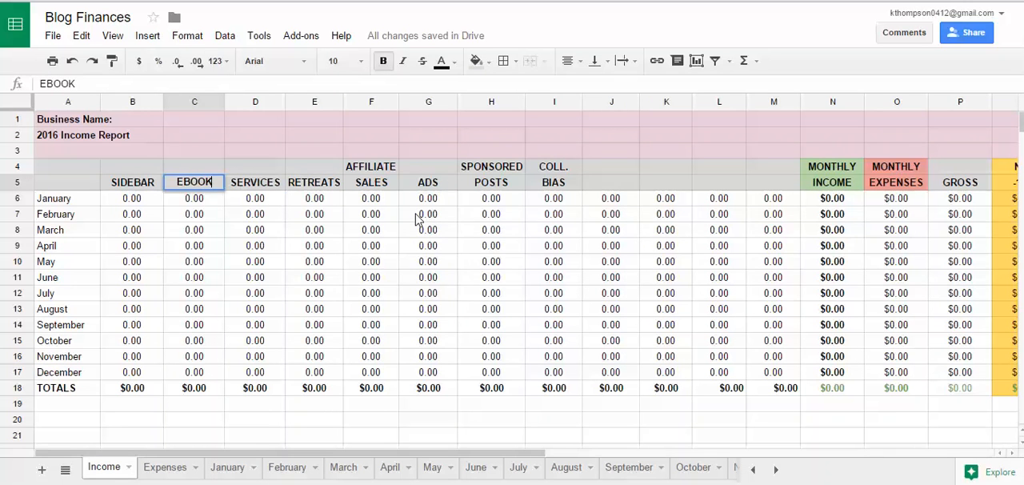
key(Tab)
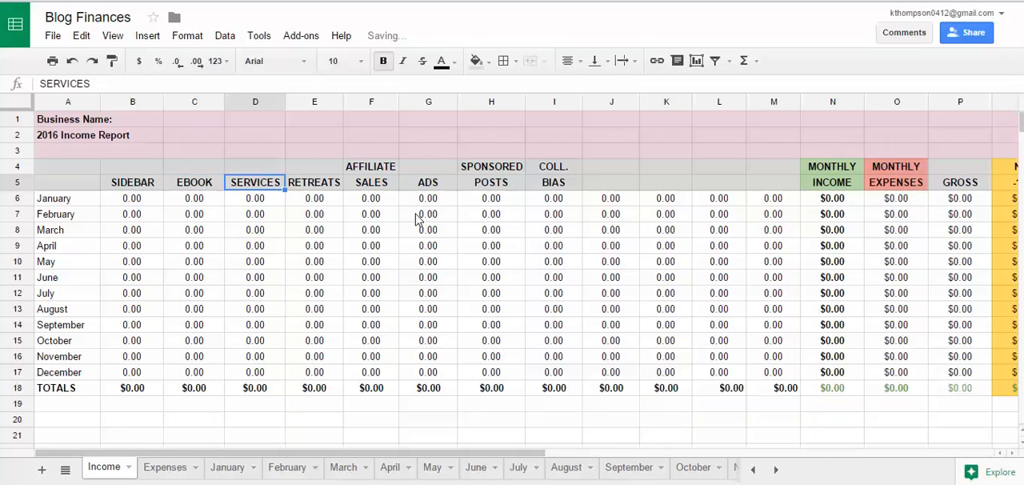
text(A)
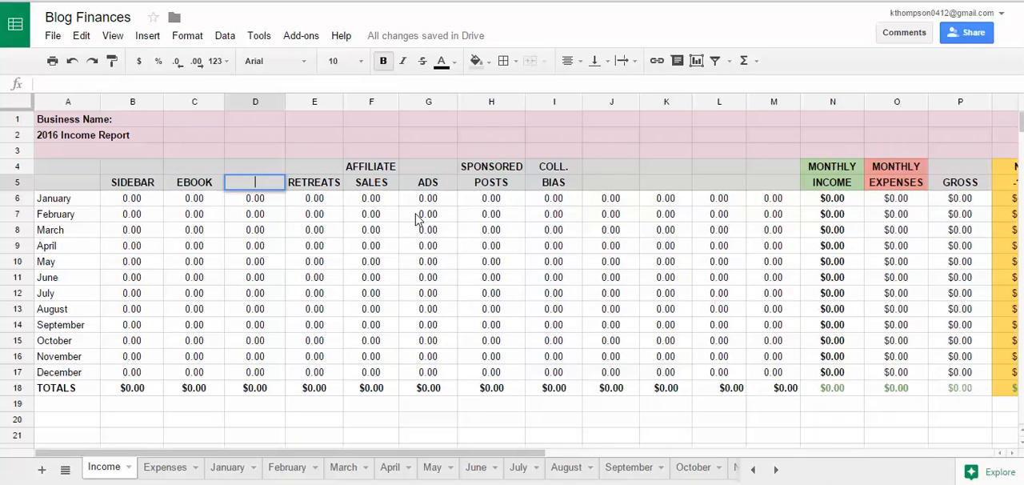
text(xample 1)
key(Tab)
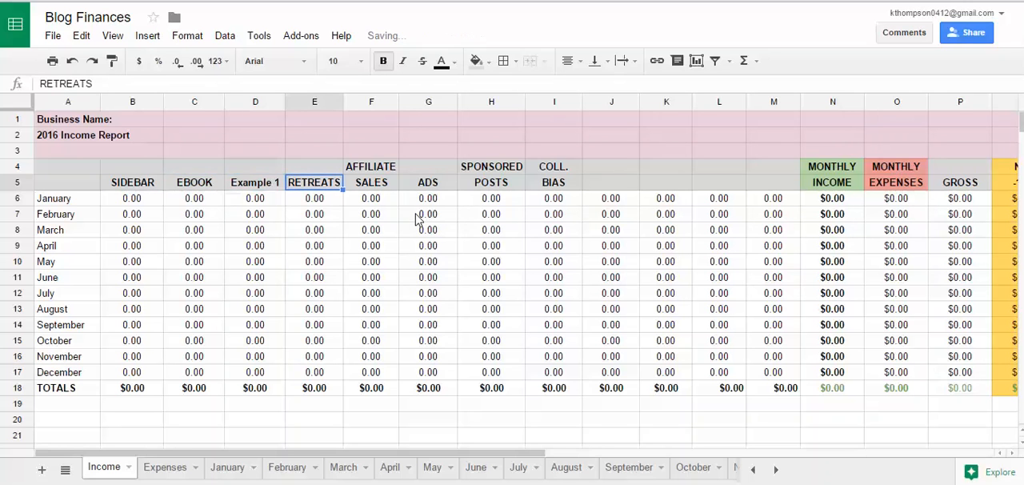
Step: Compare the first three category headings on the Income sheet with the linked income headings on the January sheet
click(146, 186)
click(181, 184)
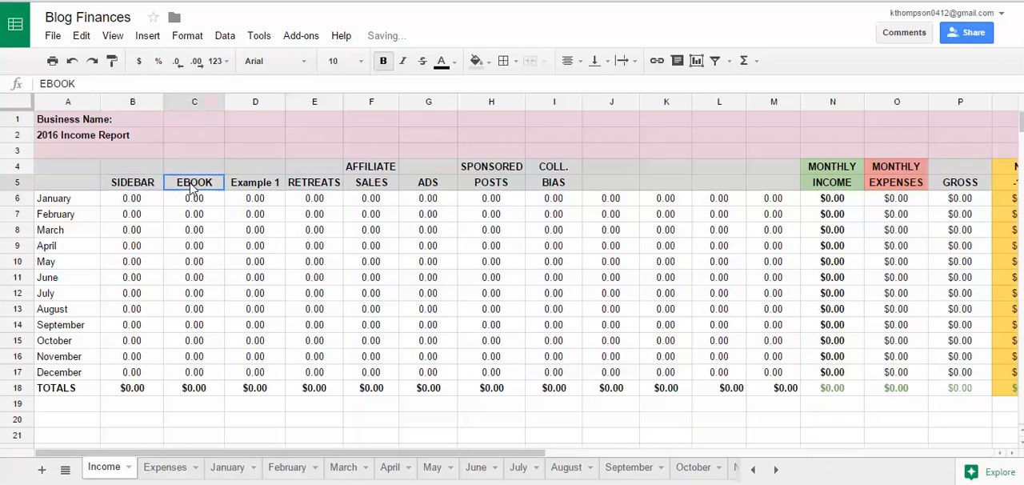
click(264, 189)
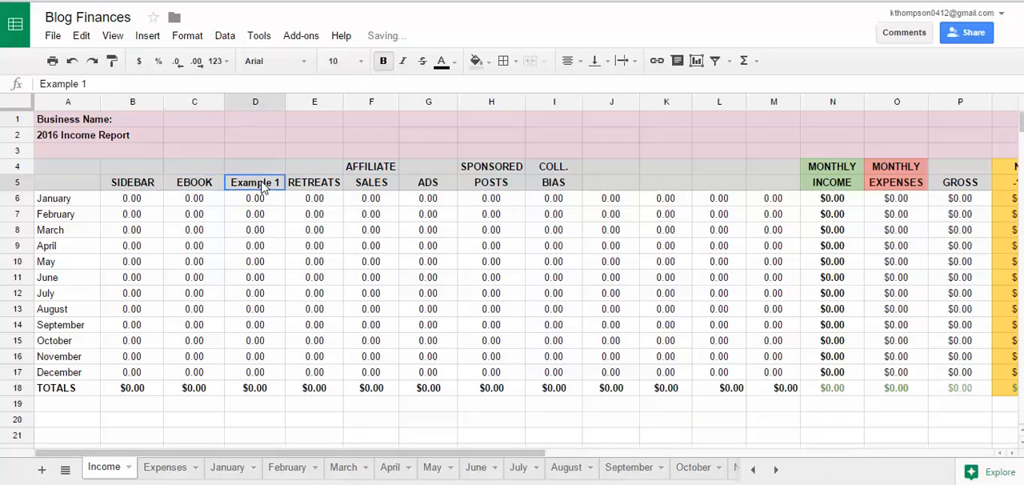
click(240, 475)
click(346, 137)
click(279, 141)
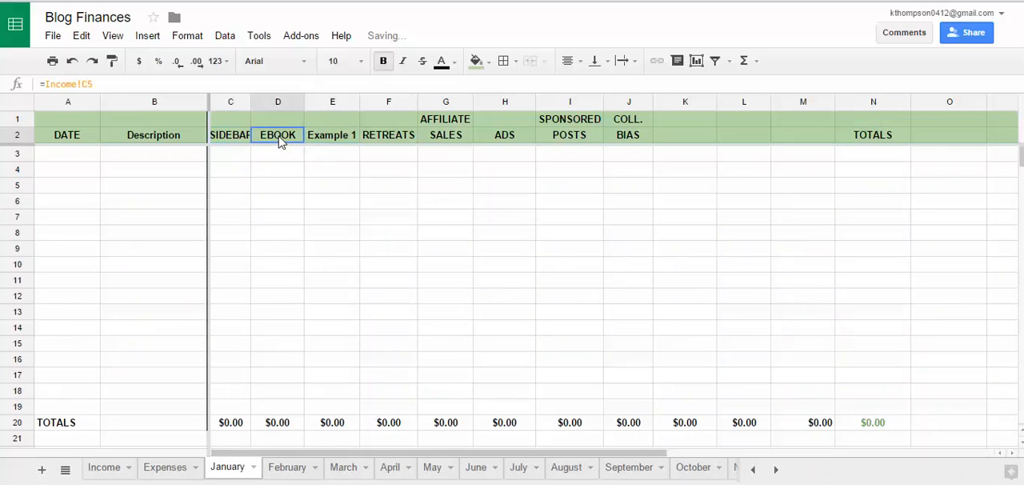
click(244, 137)
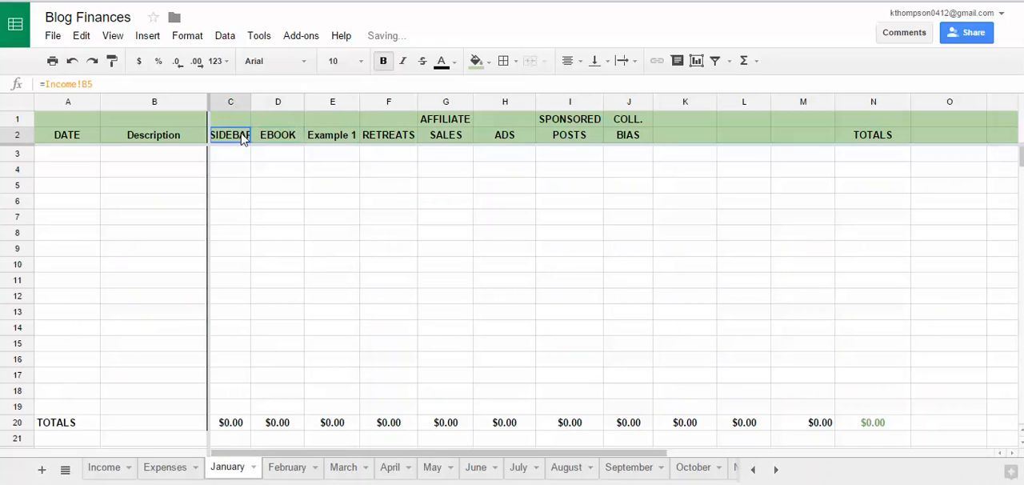
Step: On the Expenses sheet, rename the two-row Mail Chimp heading to Mad Mimi
click(165, 468)
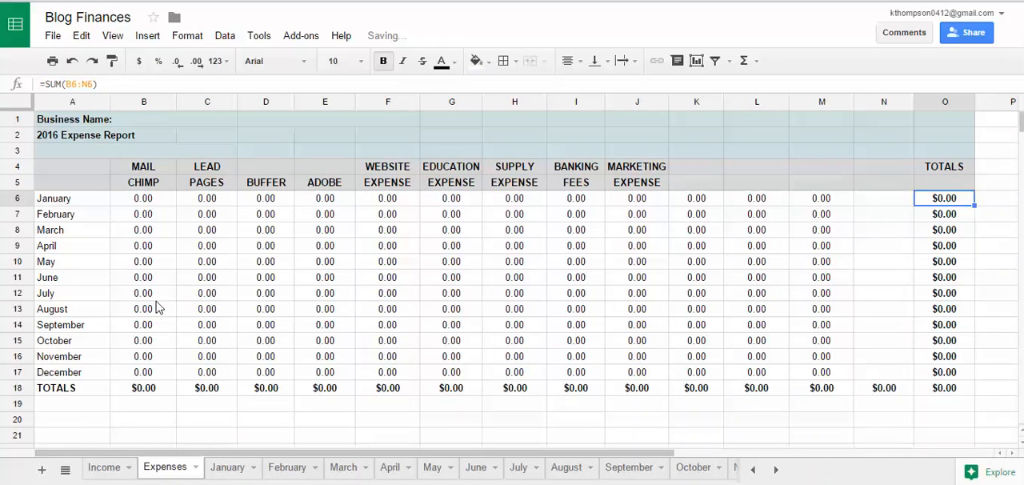
click(156, 169)
text(Mad)
key(Return)
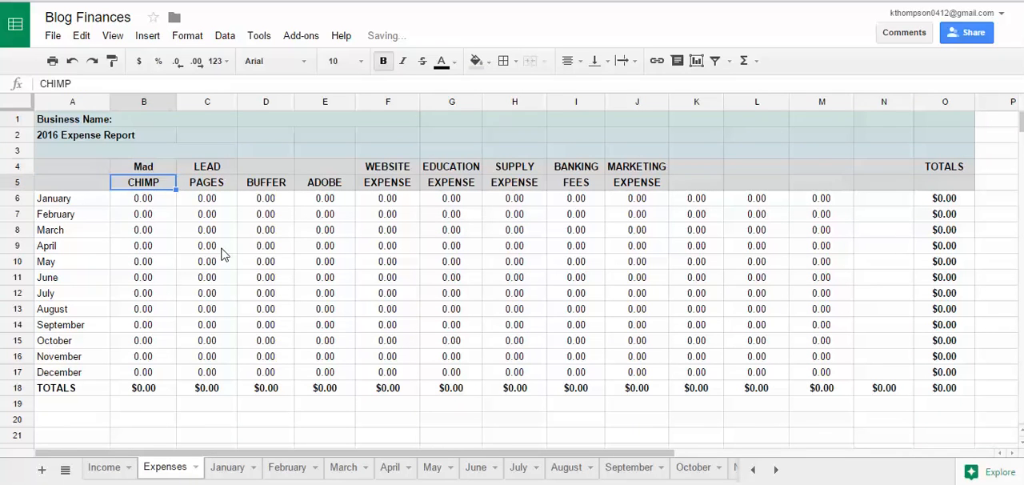
text(Mimi)
key(Return)
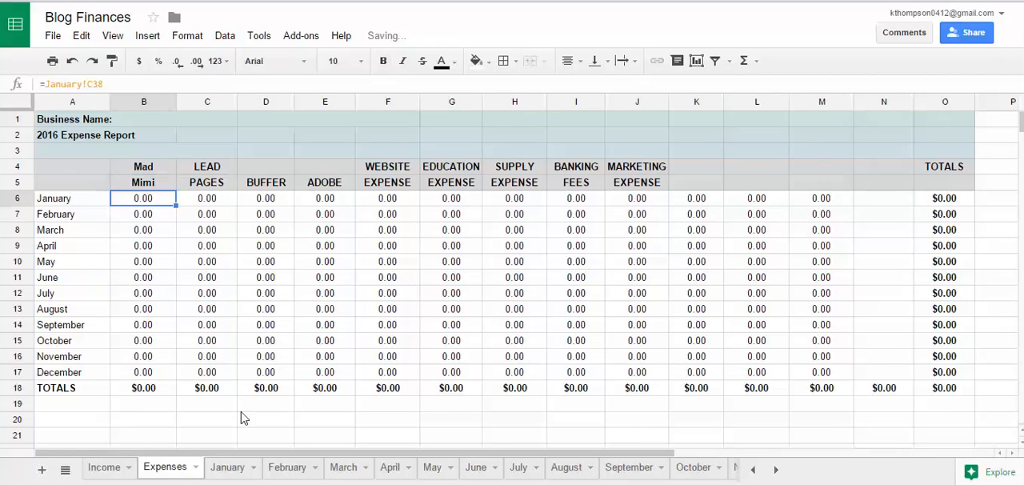
Step: Inspect the Mad Mimi heading formulas in January's expense section, and return through the Expenses sheet to the Income sheet
click(228, 468)
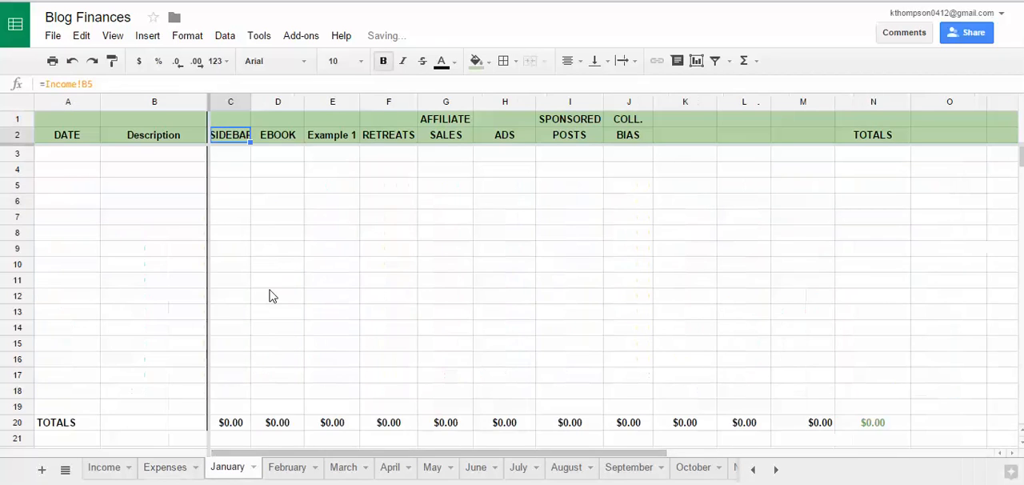
scroll(270, 294, down, 5)
click(244, 283)
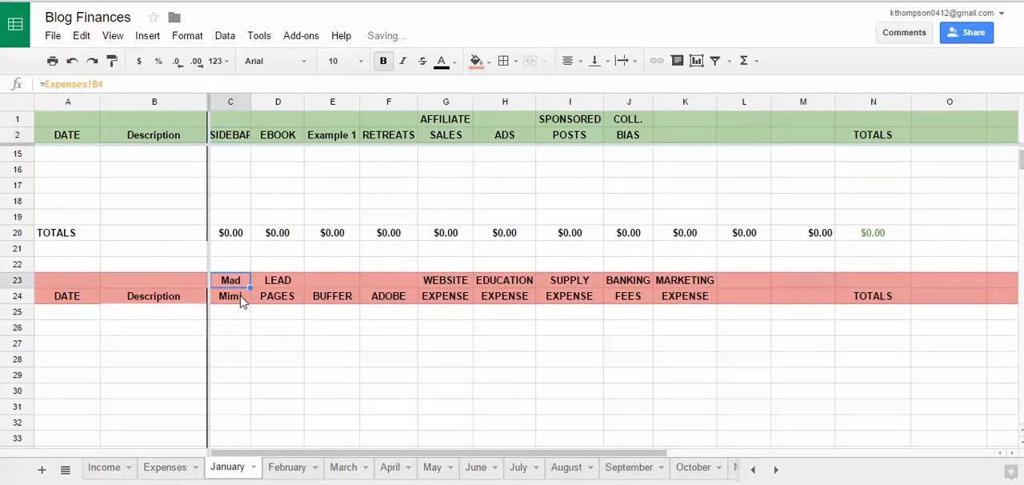
click(239, 299)
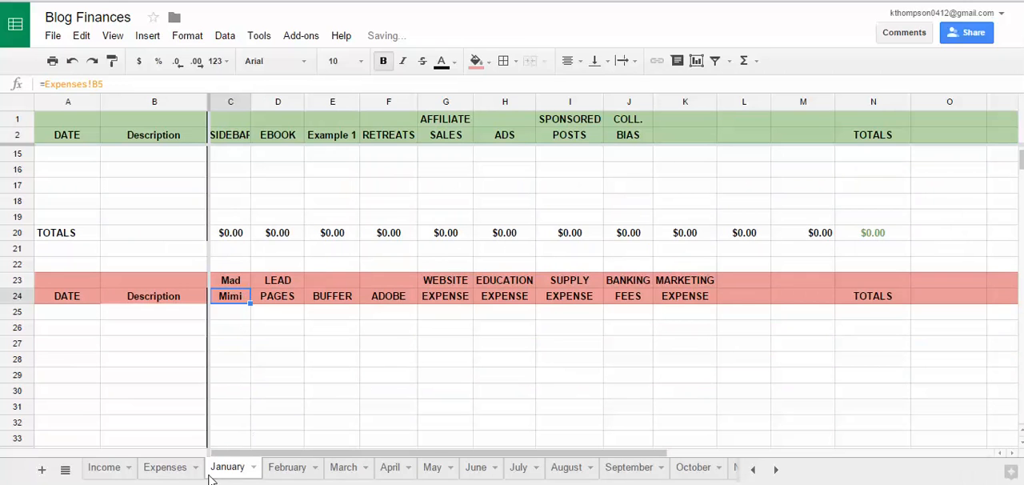
click(159, 475)
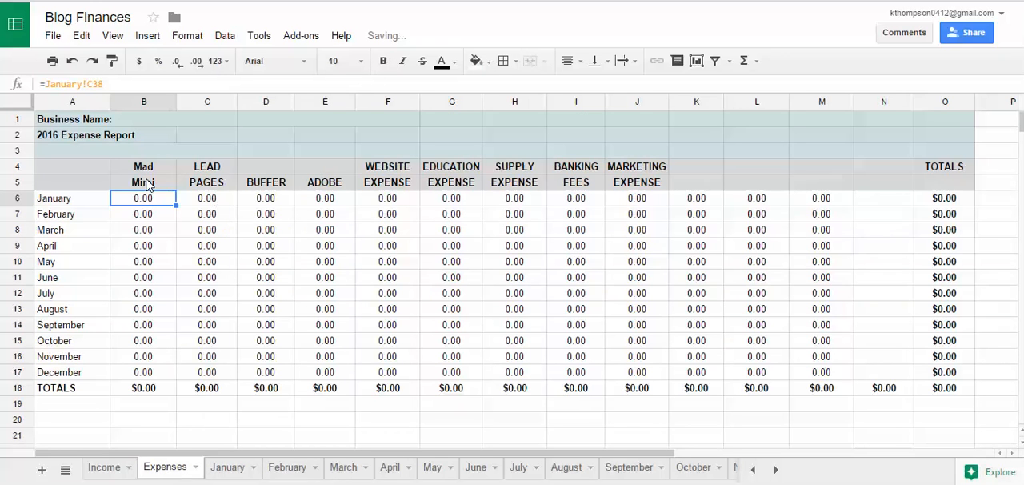
click(102, 474)
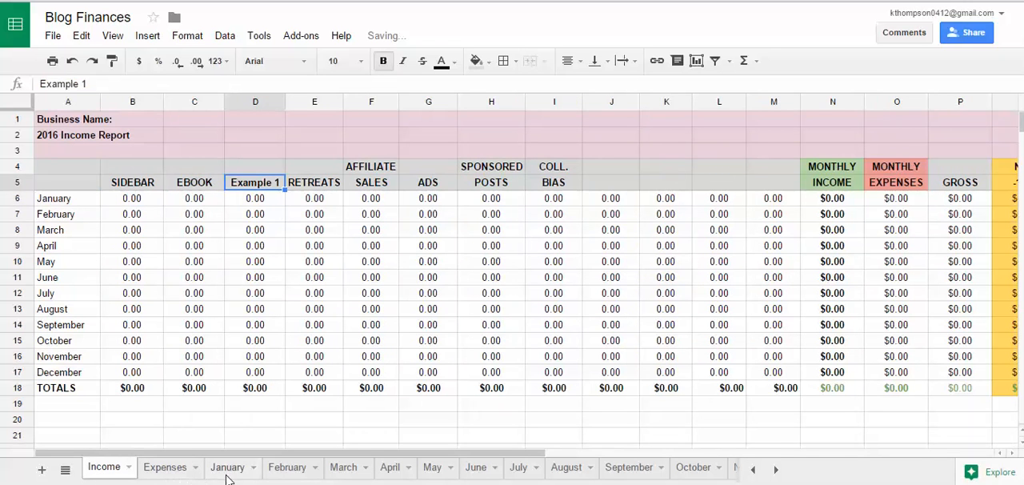
Step: Inspect the January SIDEBAR link formula on the Income sheet and the SIDEBAR total formula it points to on the January sheet
click(147, 204)
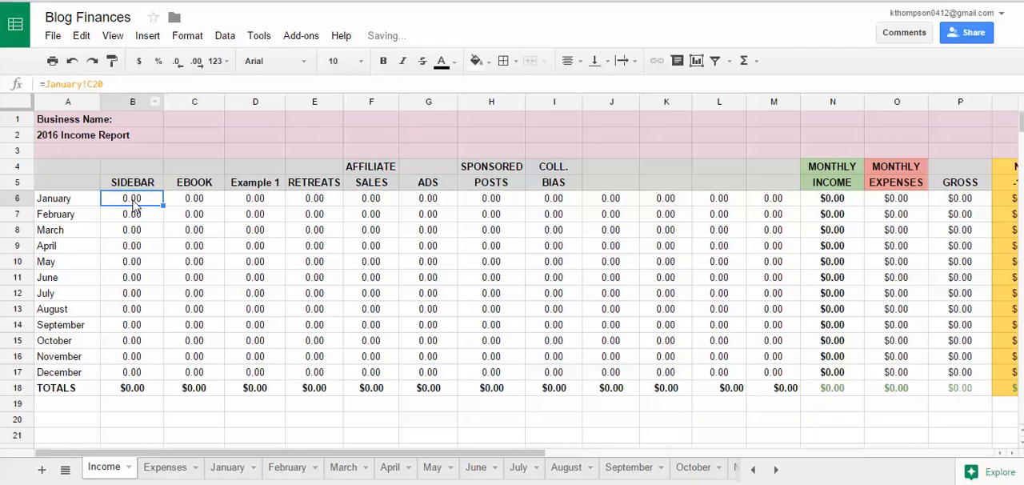
click(226, 468)
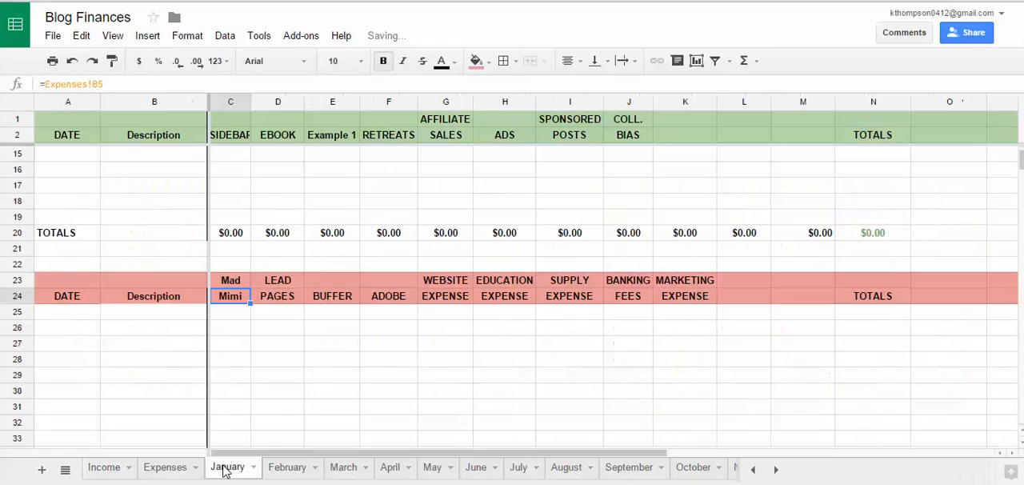
click(223, 233)
scroll(248, 265, up, 4)
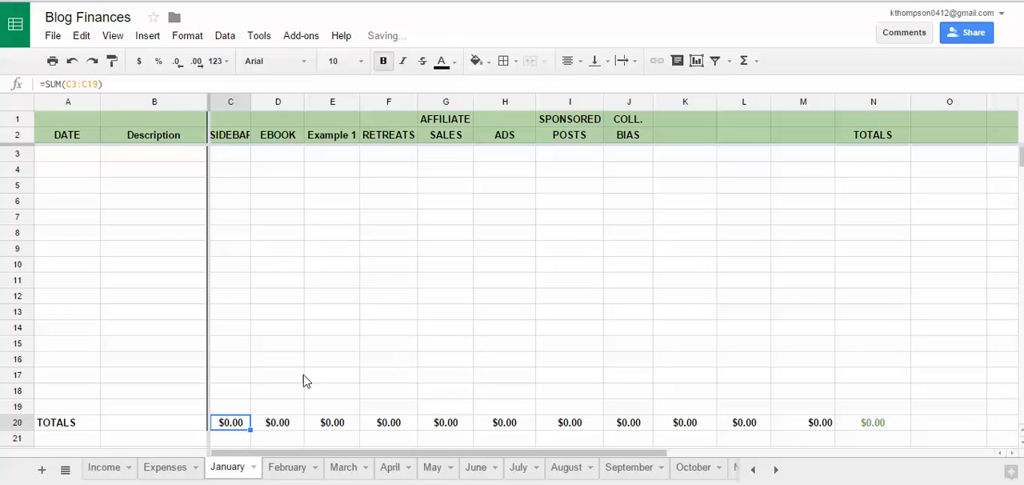
Step: Enter January's first income row with date 1/1, description ebbok and 50 under EBOOK
click(70, 155)
text(1/1)
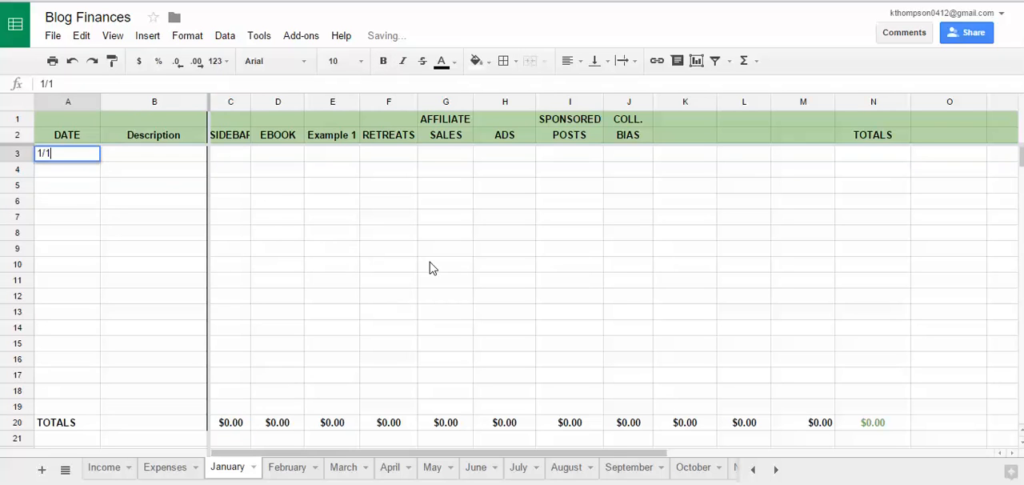
key(Tab)
text(ebbok)
key(Tab)
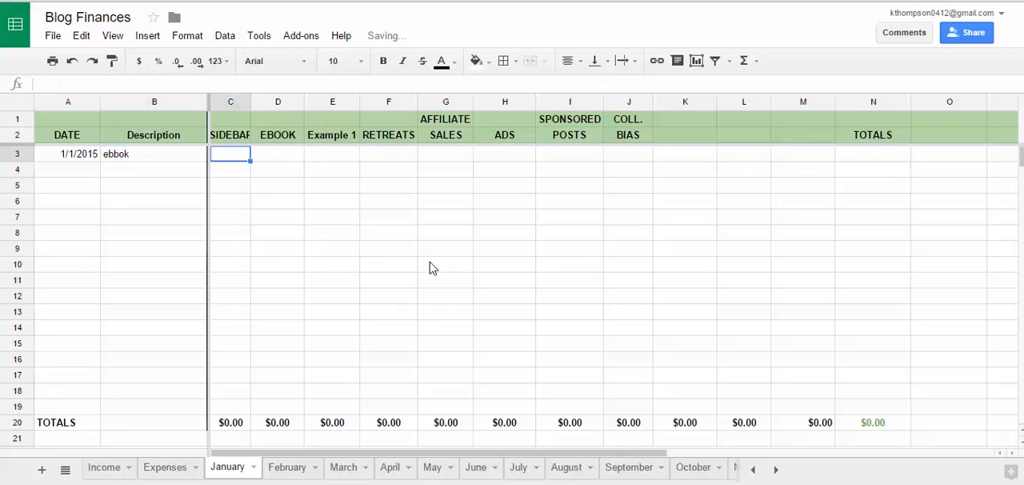
key(Tab)
text(50)
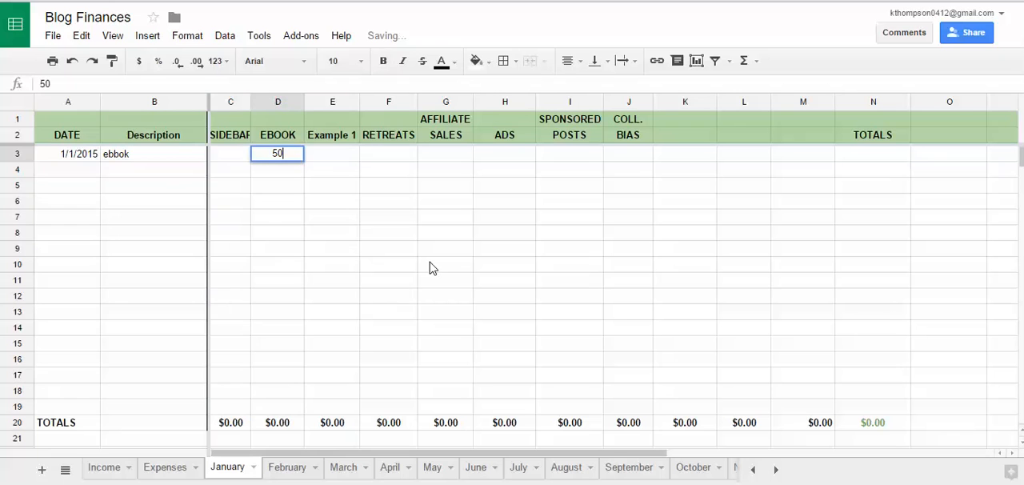
key(Return)
Step: Date January's second income row 1/5/2015 and correct the first row's description to ebook
text(185)
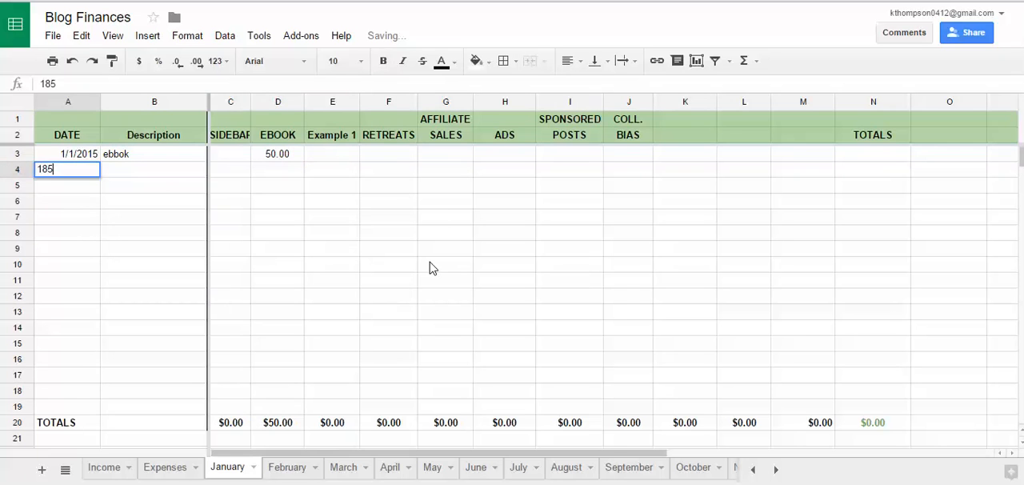
key(Tab)
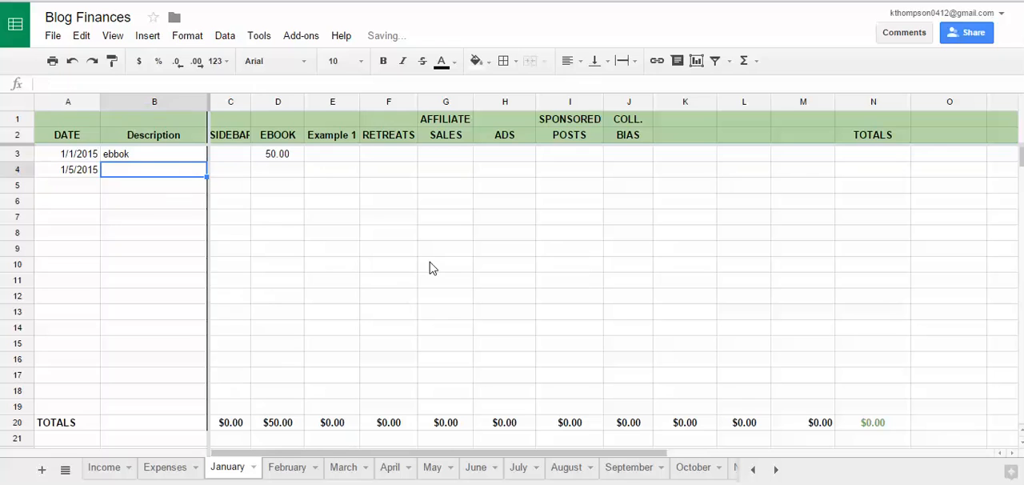
key(Up)
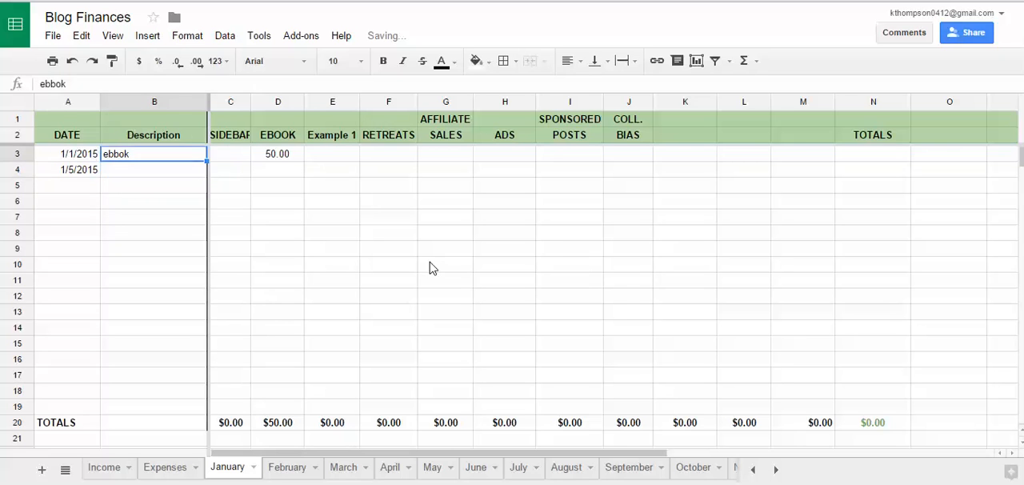
text(ebook)
key(Return)
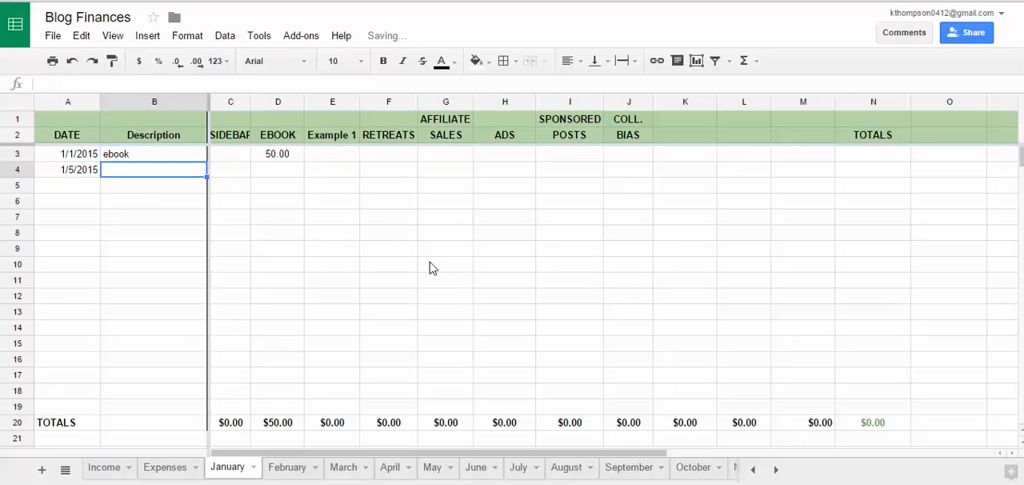
text(course)
key(Tab)
key(Tab)
key(Tab)
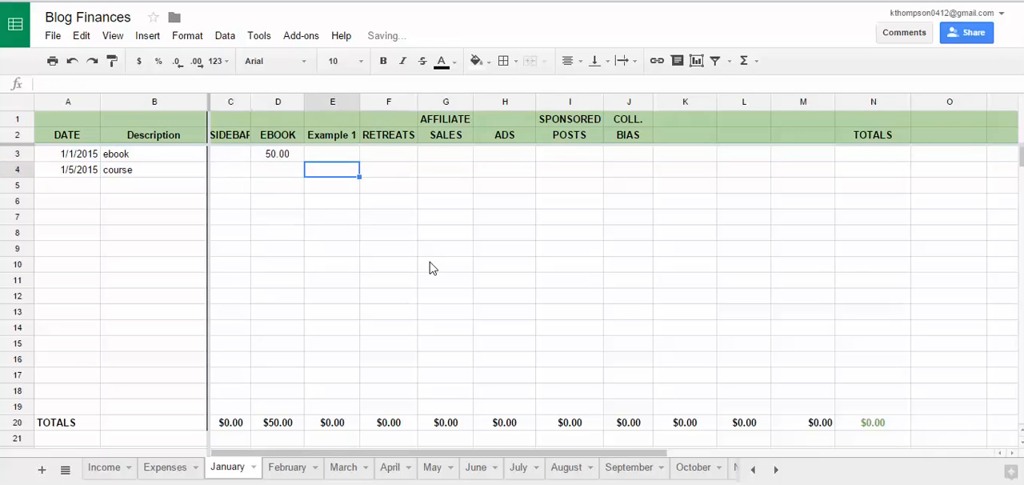
Step: Set the 1/5/2015 income row's description to ads and enter 75 under SIDEBAR
key(Left)
key(Left)
key(Left)
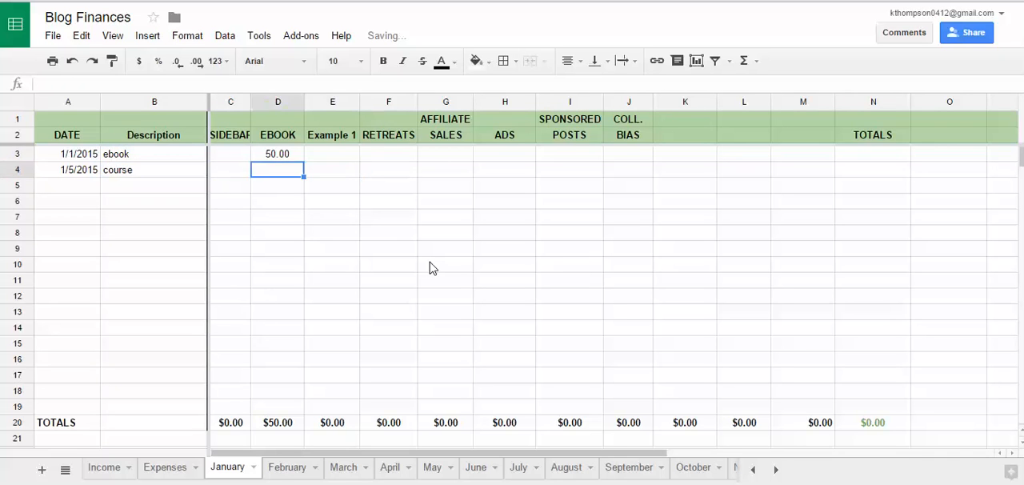
text(ads)
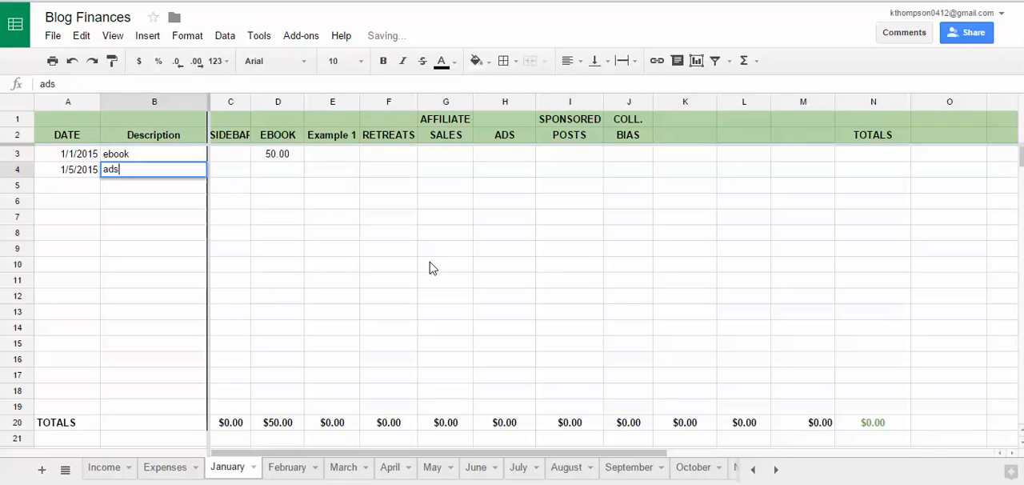
key(Tab)
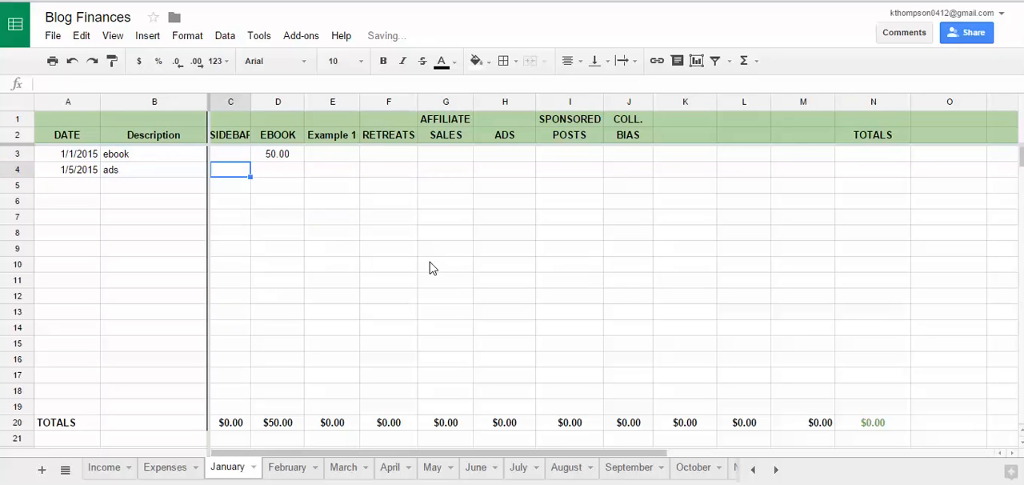
text(75)
key(Return)
key(Left)
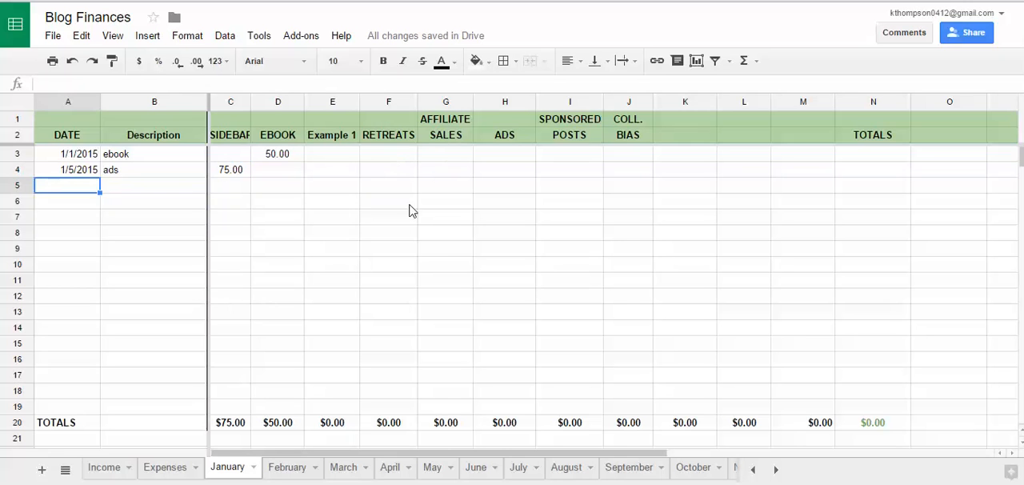
Step: Add a third January income row dated 1/8/2015 with the description affiliate and 100 under AFFILIATE SALES
text(1/8/2015)
key(Tab)
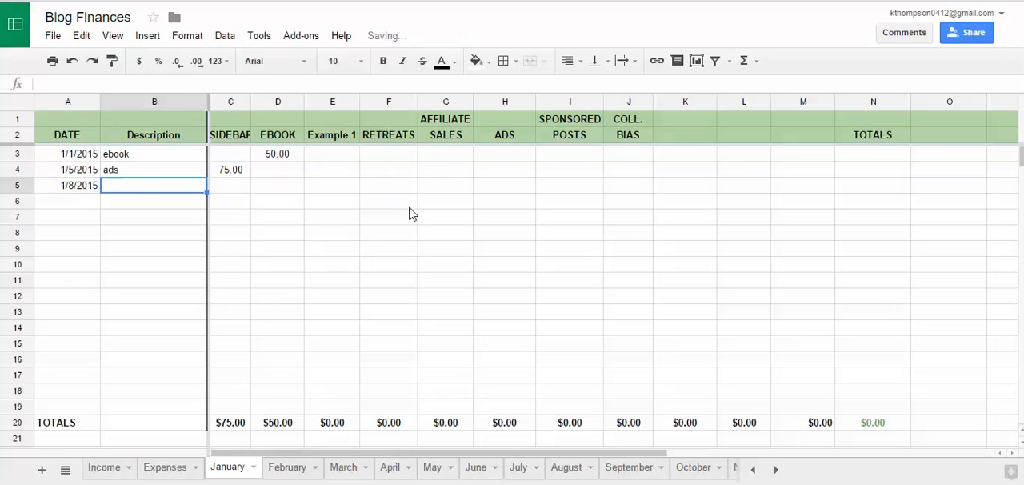
text(a)
text(rri)
key(BackSpace)
key(BackSpace)
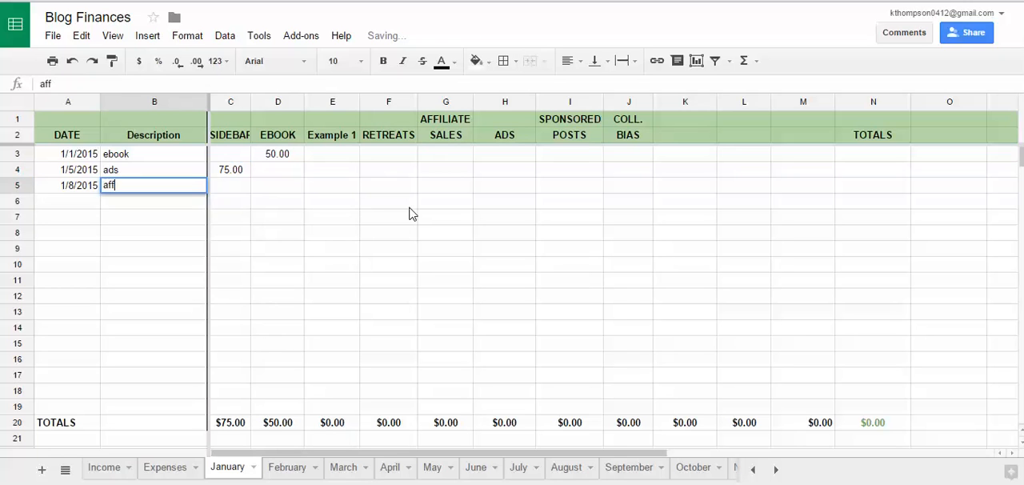
text(ffiliate)
key(Tab)
key(Tab)
key(Tab)
key(Tab)
key(Tab)
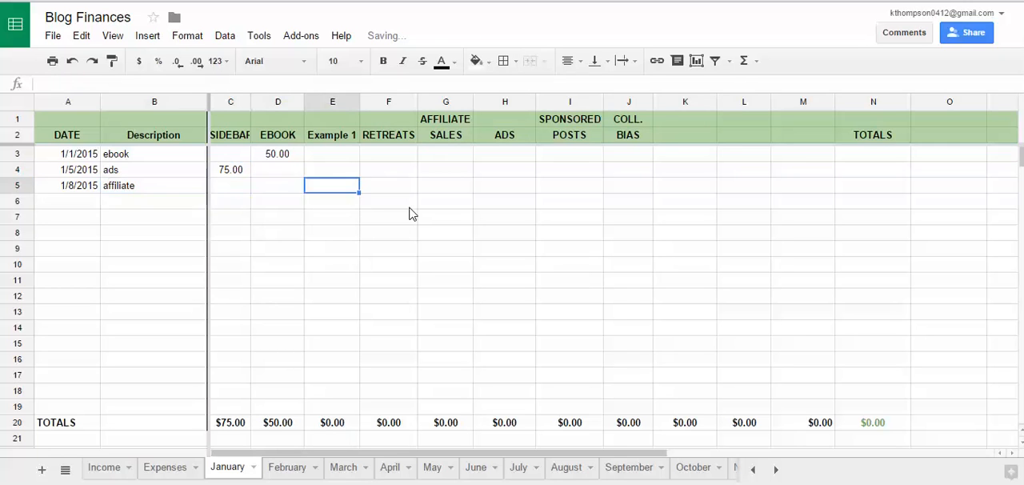
text(100)
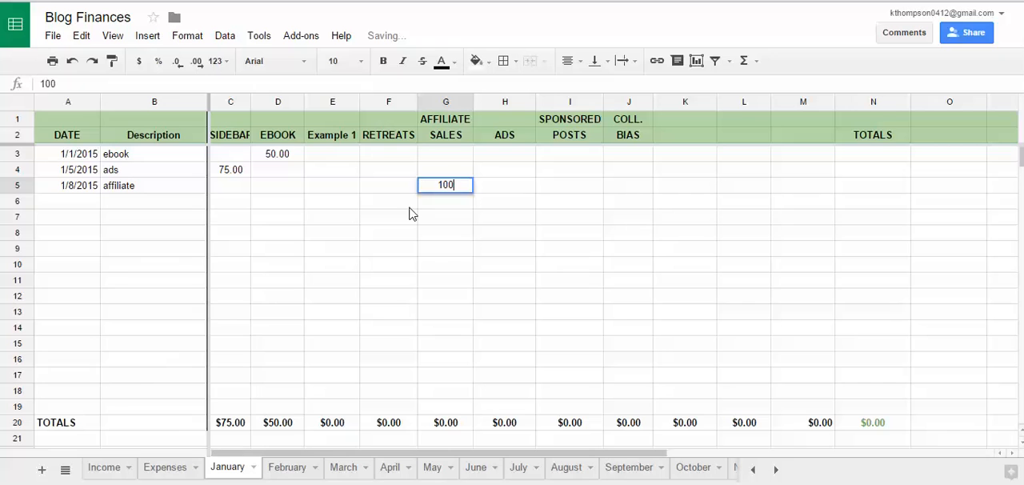
key(Return)
Step: Enter January's first expense row with date 1/1/2015, description mad mimi and 30 under Mad Mimi
scroll(311, 247, down, 4)
scroll(311, 247, down, 1)
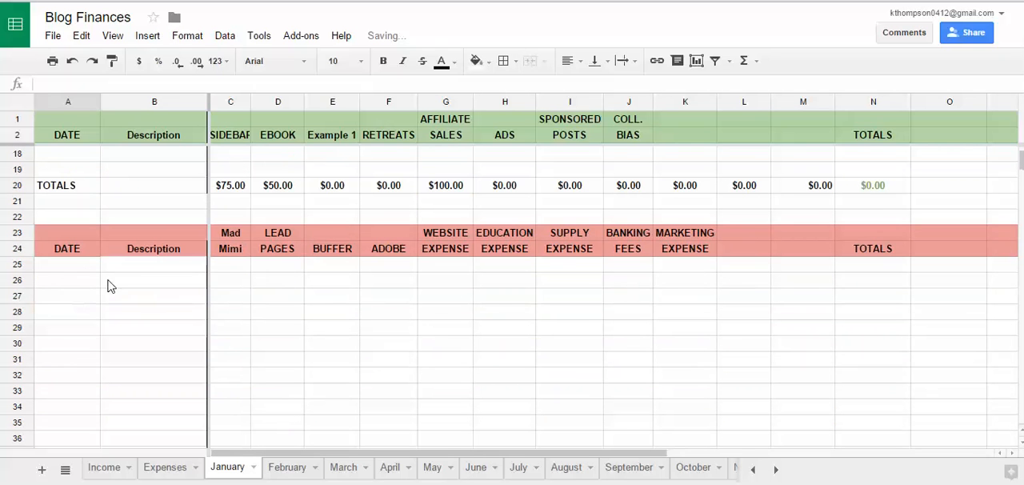
click(68, 265)
text(1/1/2015)
key(Tab)
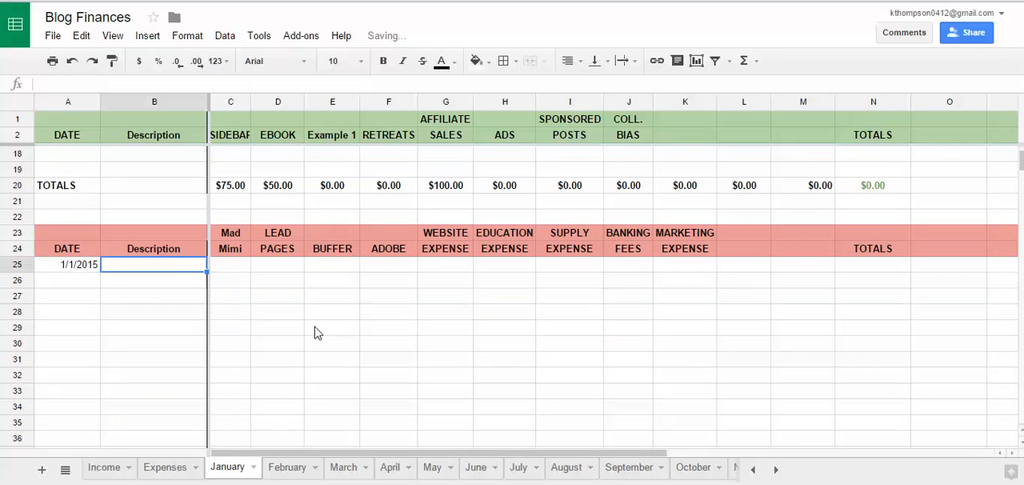
text(mad mimi)
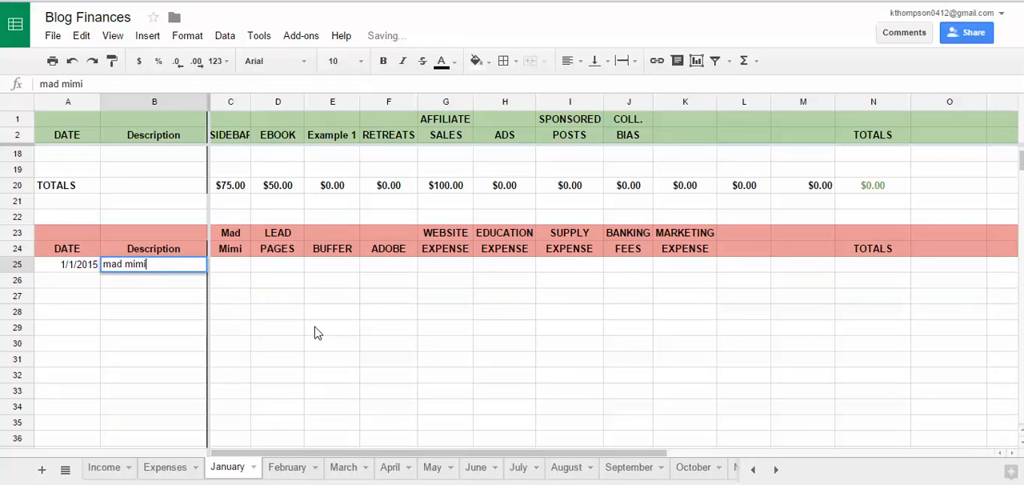
key(Tab)
text(30)
key(Return)
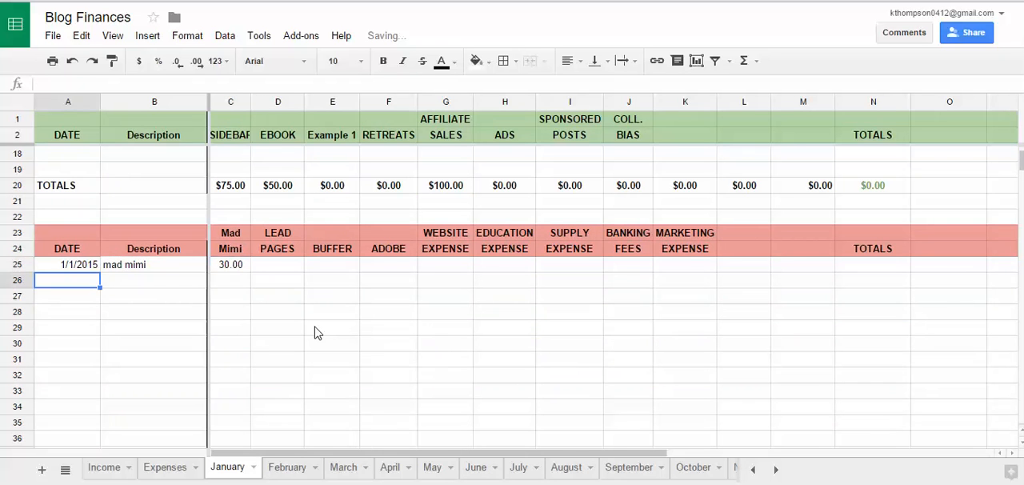
Step: Add a second January expense row dated 1/5/2015 with the description buffer and 10 under BUFFER
text(1/5/2015)
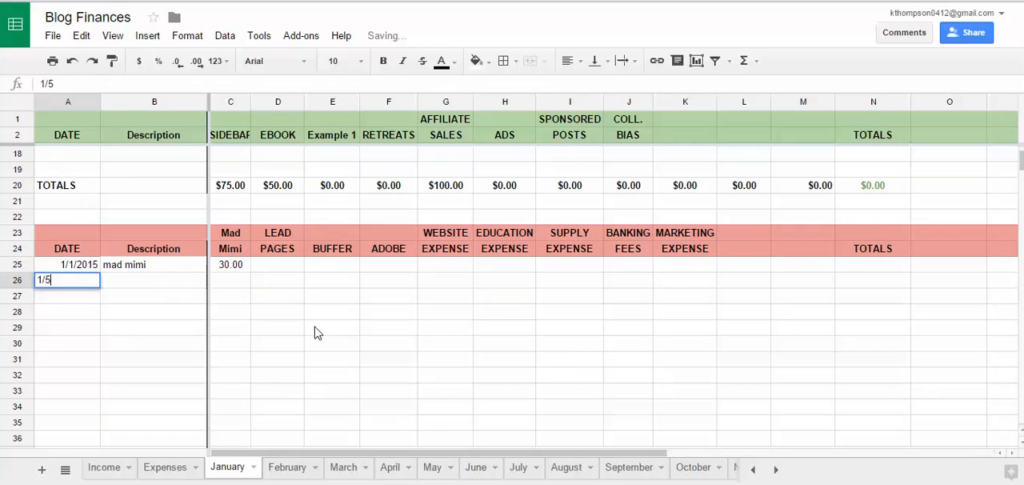
key(Tab)
text(buffer)
key(Tab)
key(Tab)
key(Tab)
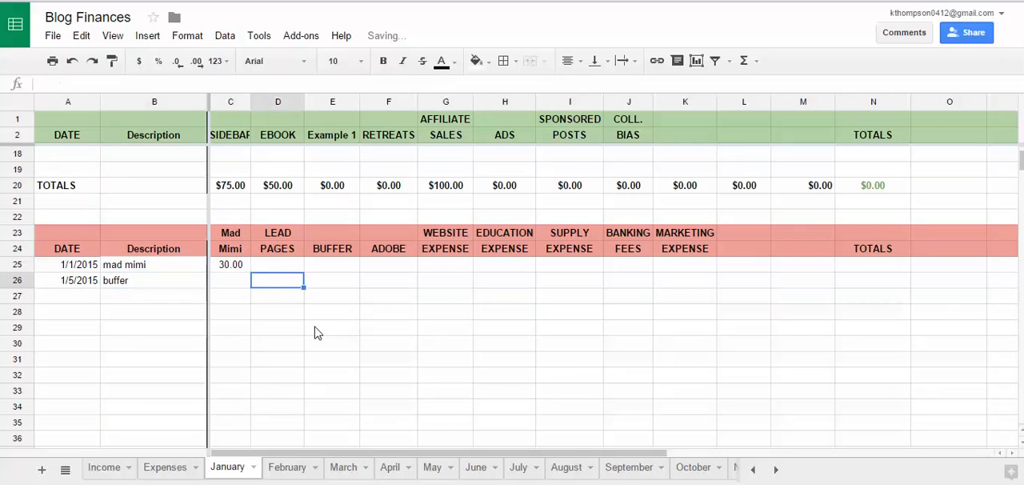
text(10)
key(Return)
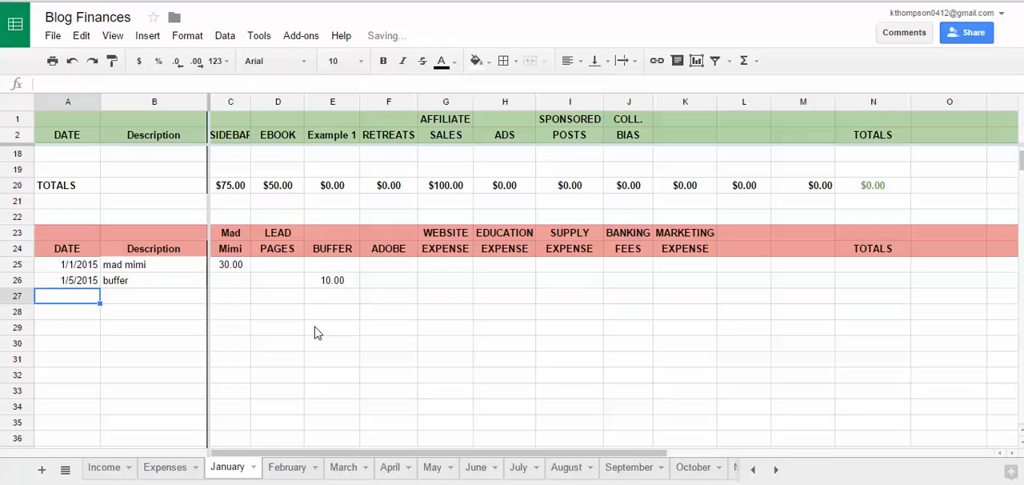
Step: Add a third January expense row dated 1/8/2015 with the description theme and 75 under WEBSITE EXPENSE
text(1/8)
key(Tab)
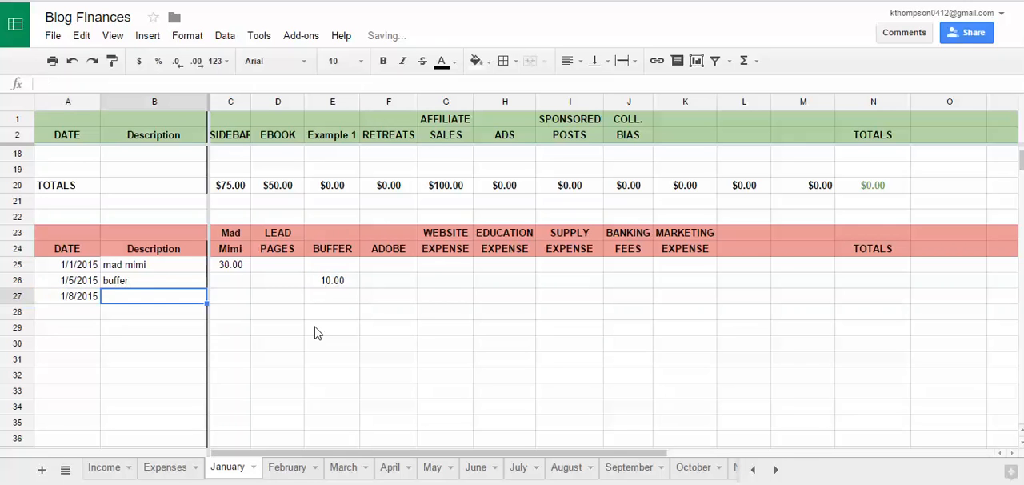
text(theme)
key(Tab)
key(Tab)
key(Tab)
key(Tab)
key(Tab)
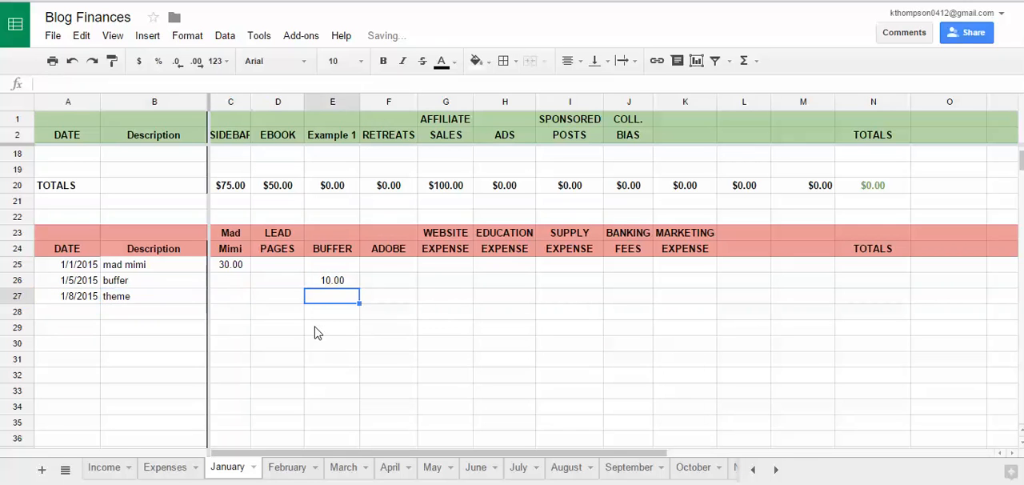
text(75)
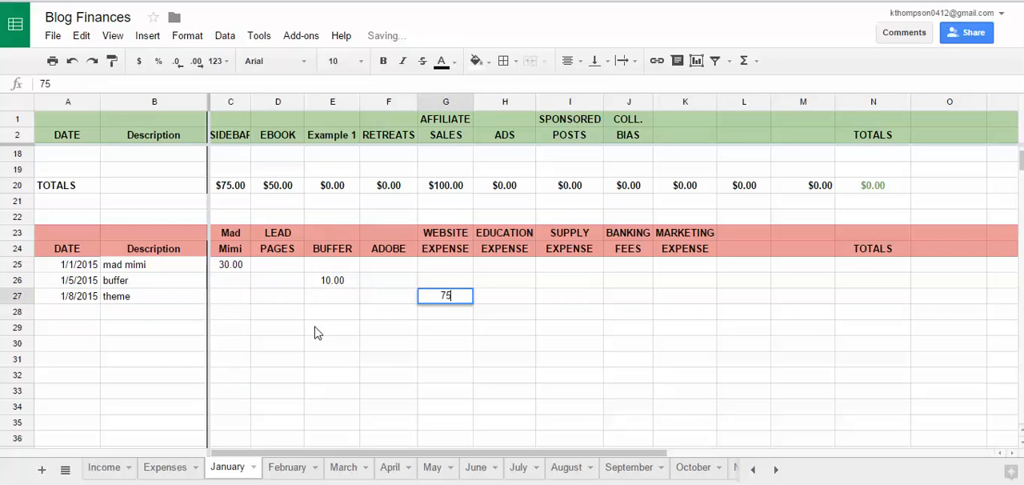
key(Return)
Step: Review the first income entry on the January sheet and inspect the SIDEBAR column's total formula
scroll(244, 292, up, 5)
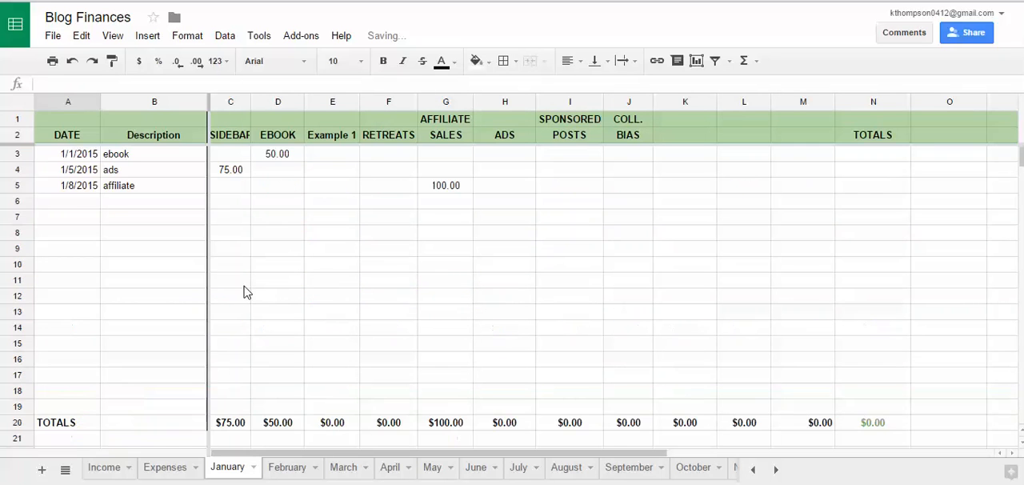
click(82, 158)
click(157, 164)
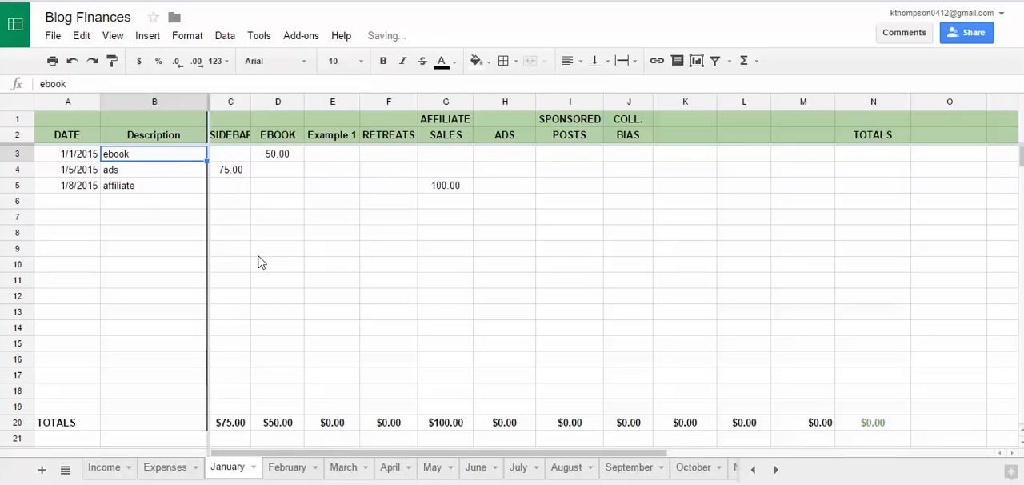
click(233, 426)
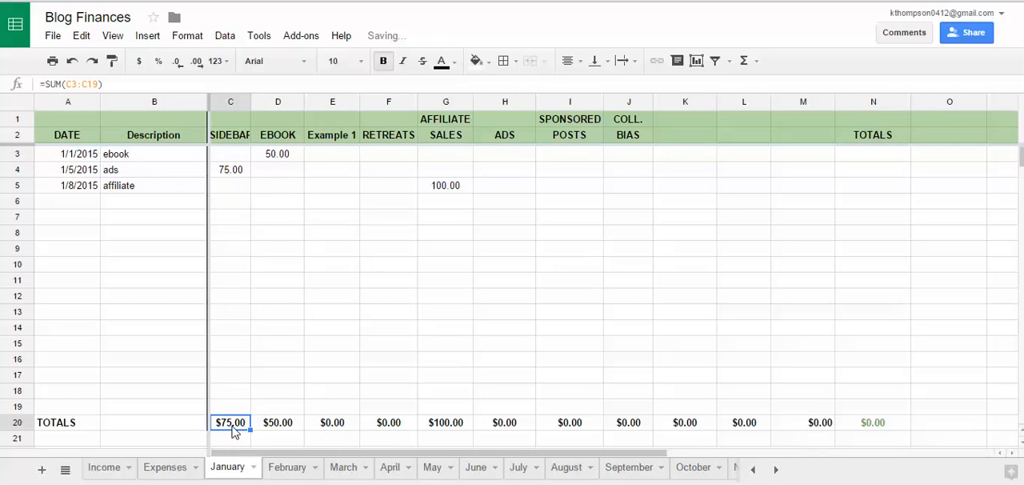
Step: View the row options for blank row 19 above January's income totals, dismiss them, and recheck the SIDEBAR total formula
click(74, 411)
click(23, 410)
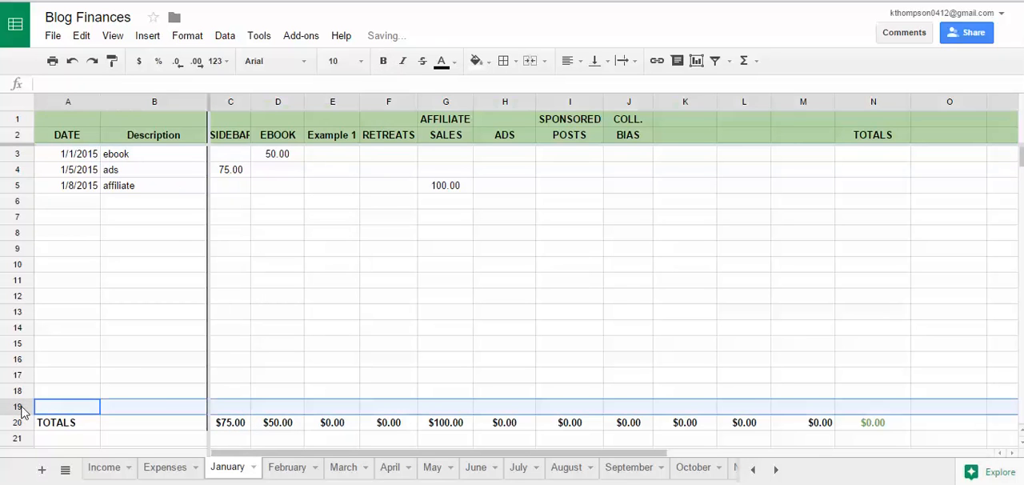
right_click(22, 410)
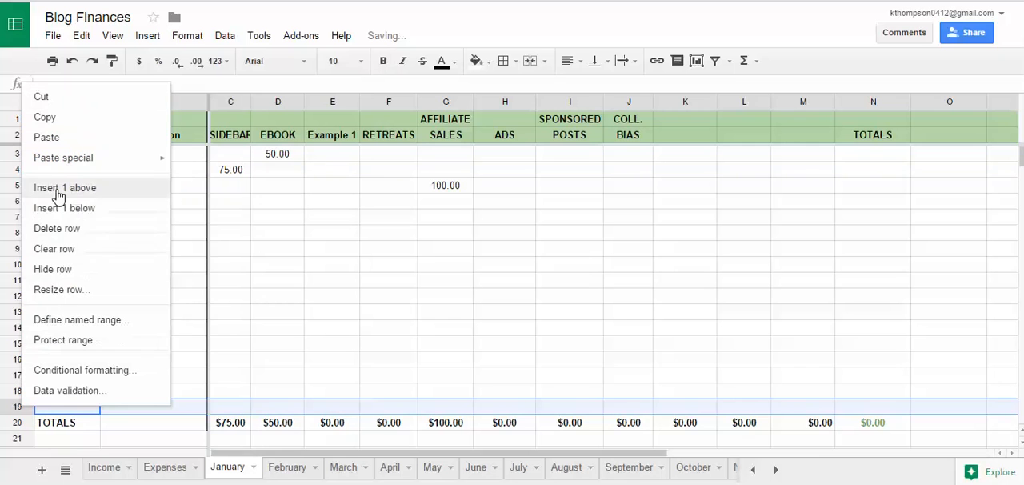
click(240, 390)
click(237, 426)
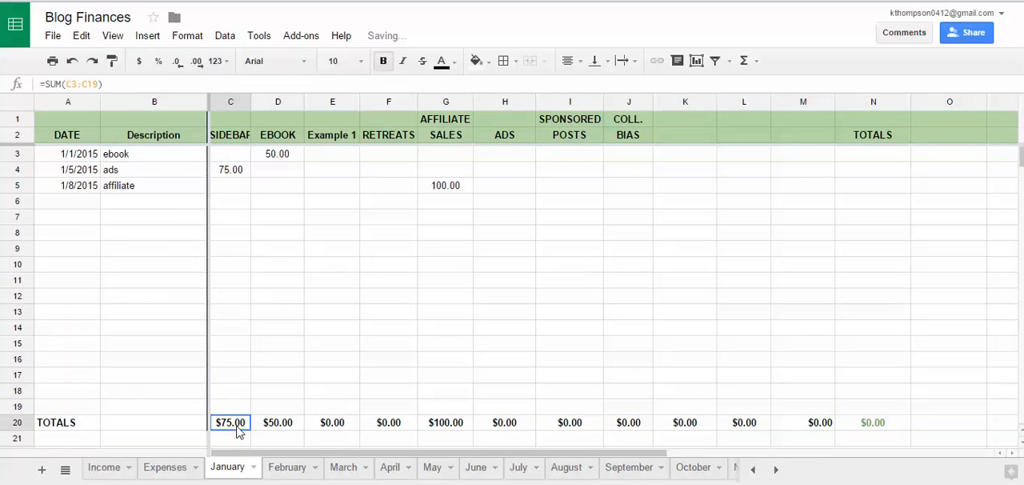
Step: Examine the cells summed by January's SIDEBAR income total and the formula behind the EBOOK total
double_click(237, 428)
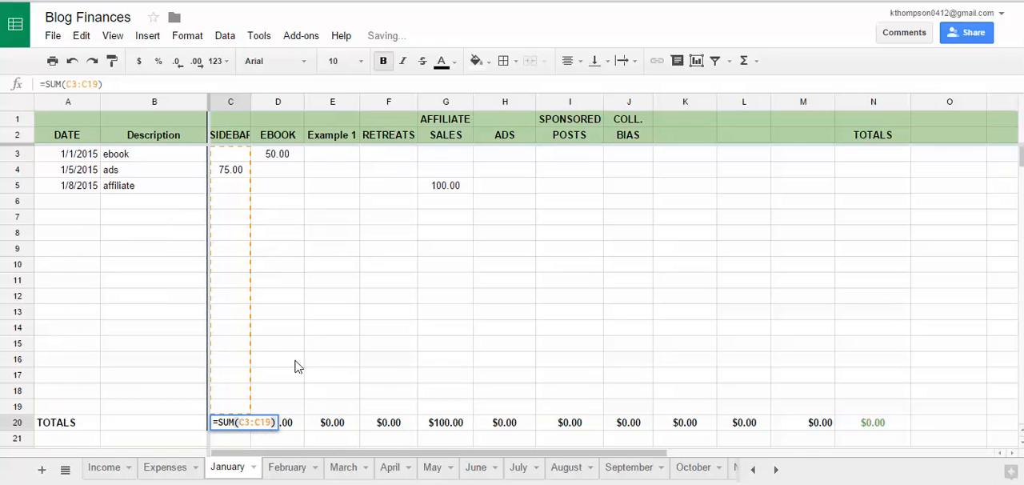
key(Return)
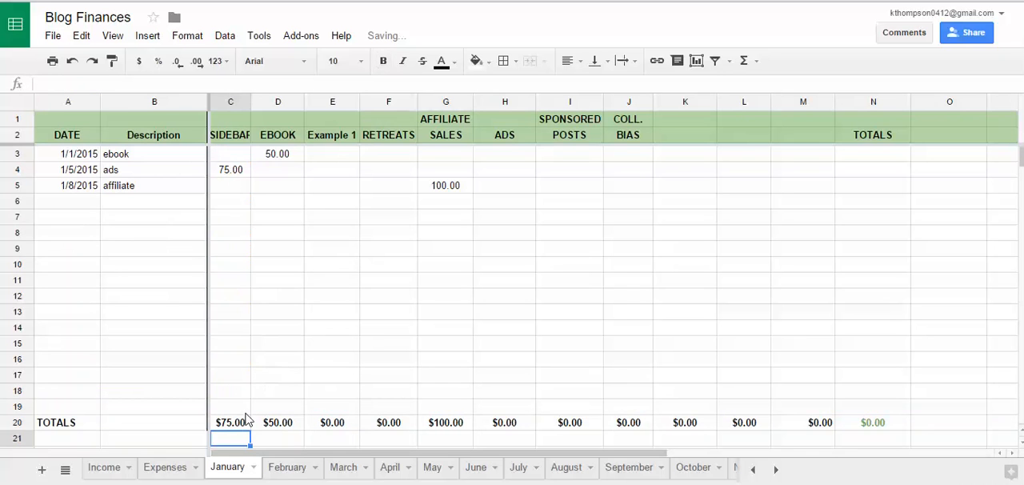
click(245, 424)
click(276, 422)
scroll(268, 390, down, 1)
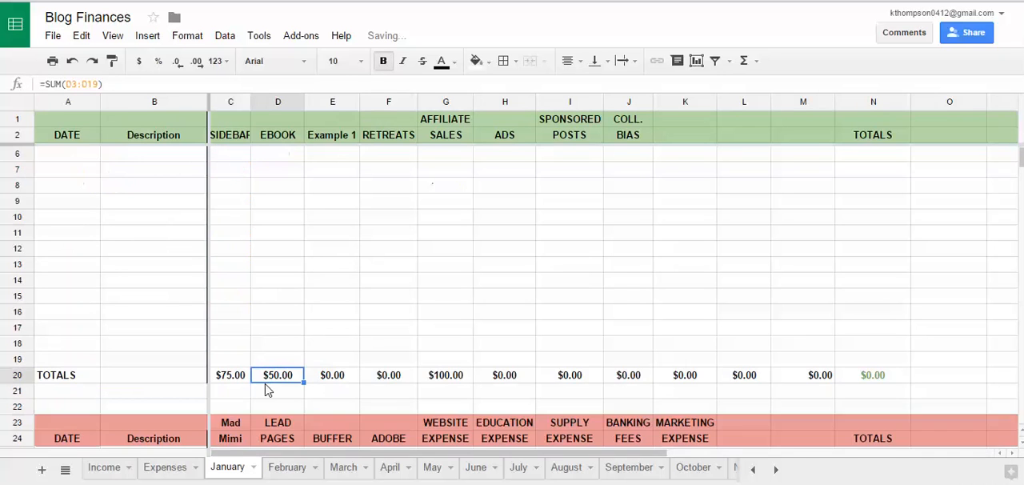
Step: Check the formulas linking January's EBOOK and AFFILIATE SALES figures on the Income sheet to the January sheet
click(104, 468)
click(183, 202)
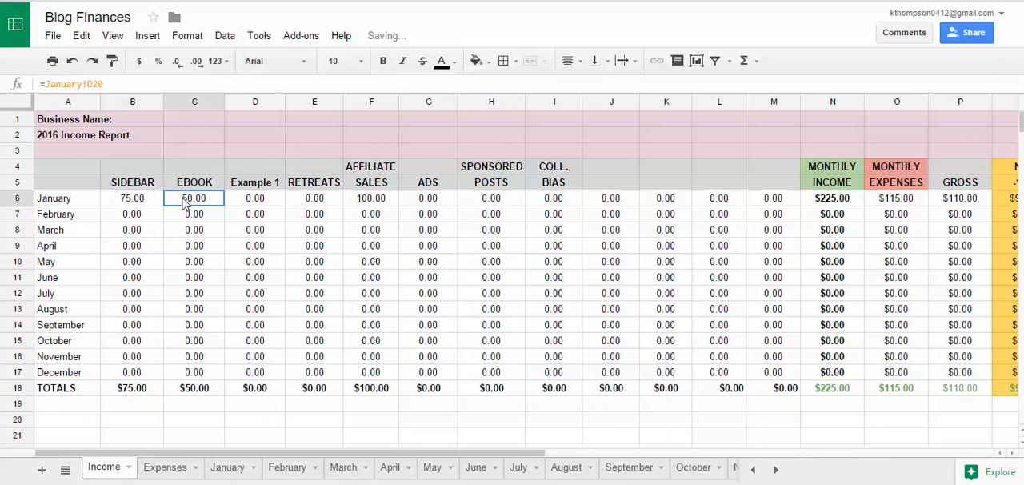
click(367, 202)
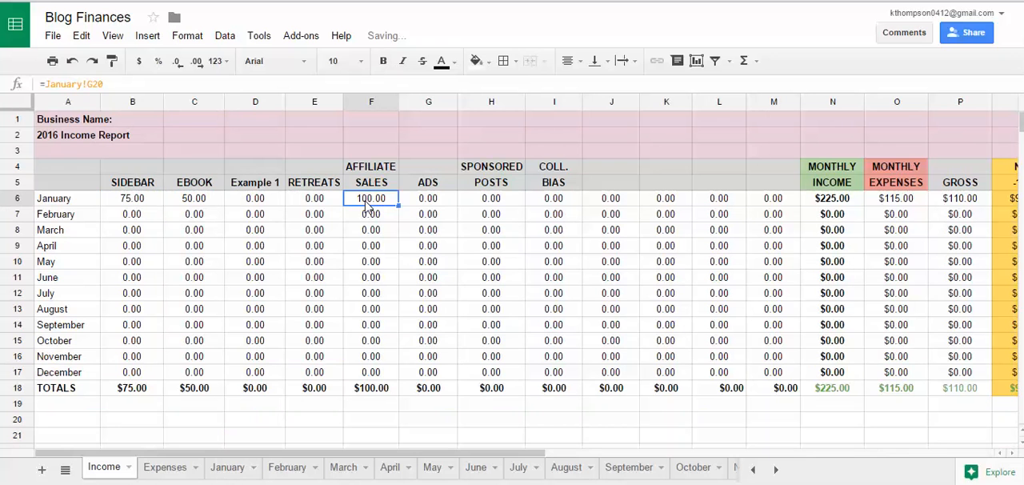
Step: Review the buffer and theme expense entries in the expense section of the January sheet
click(228, 467)
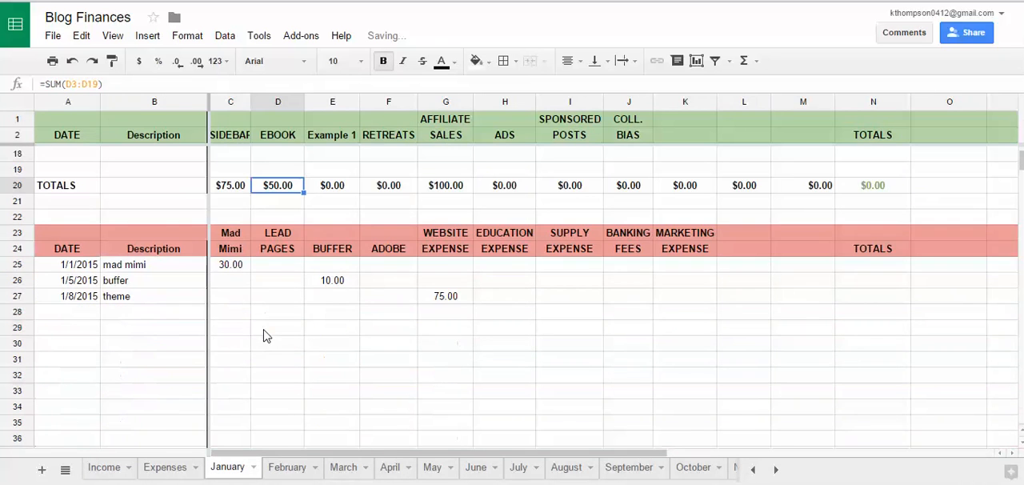
scroll(266, 336, down, 1)
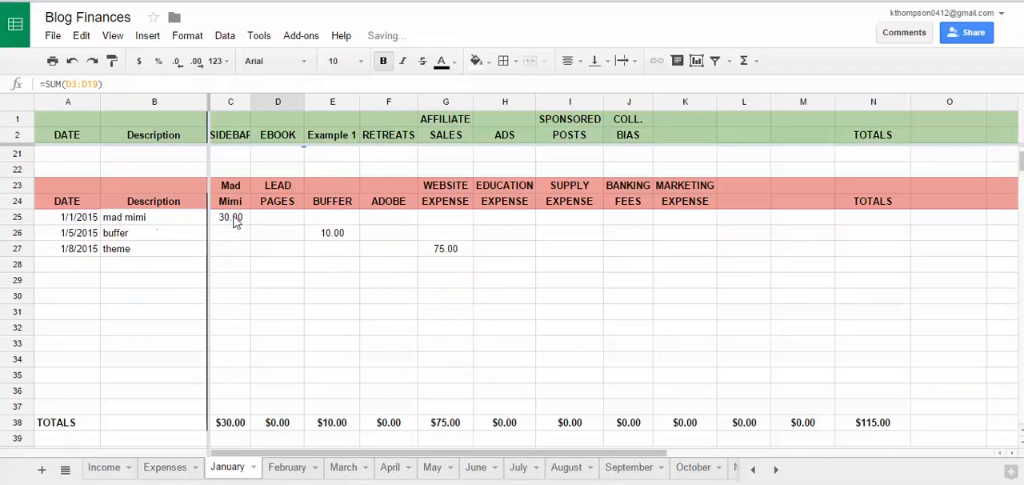
click(332, 233)
click(458, 252)
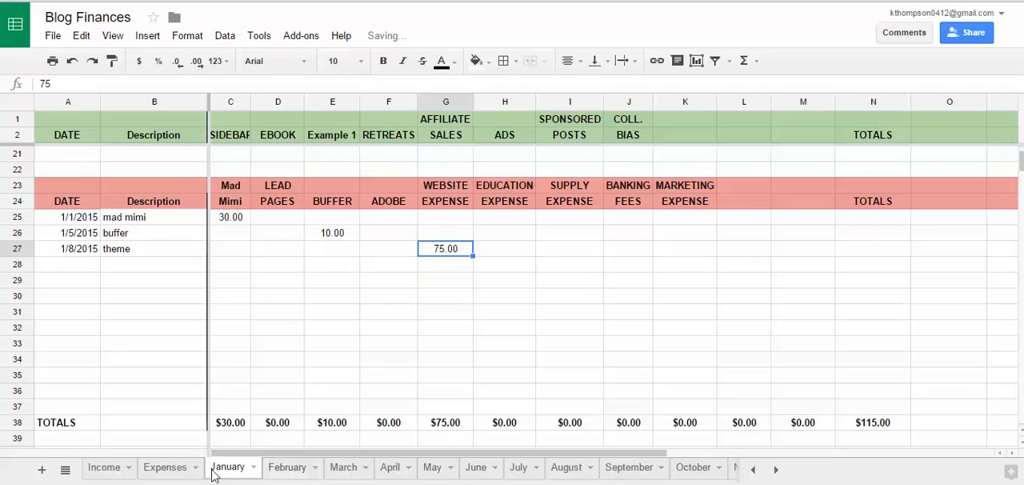
Step: Review January's row on the Expenses sheet and inspect the formula in its TOTALS column
click(159, 470)
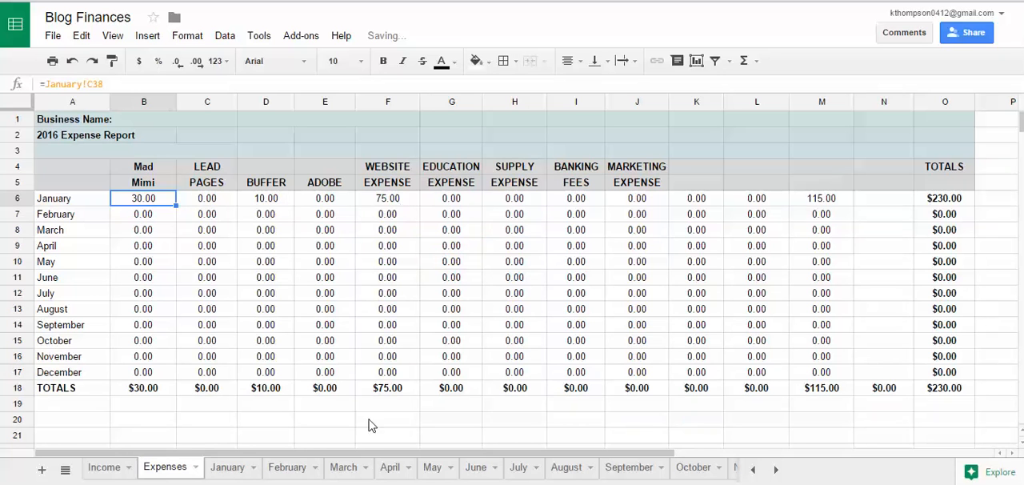
drag(361, 453, 515, 457)
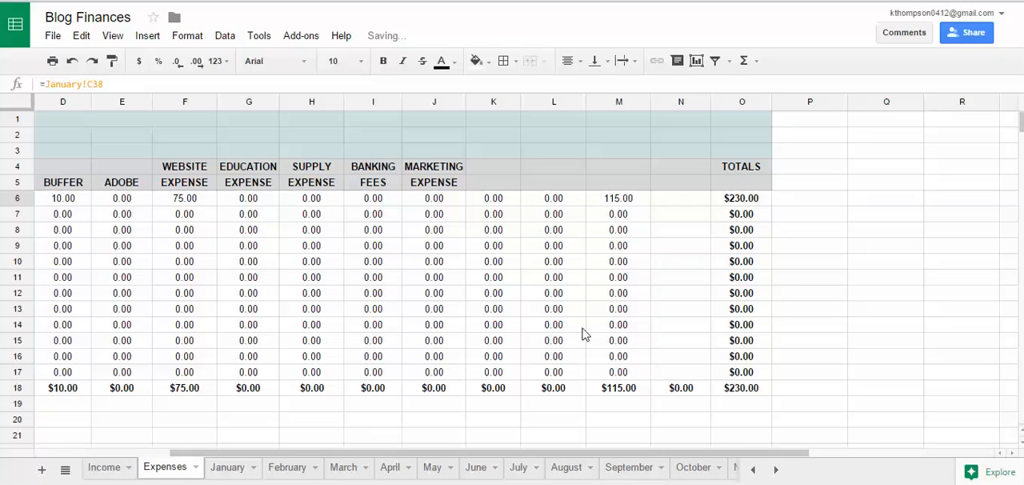
click(743, 202)
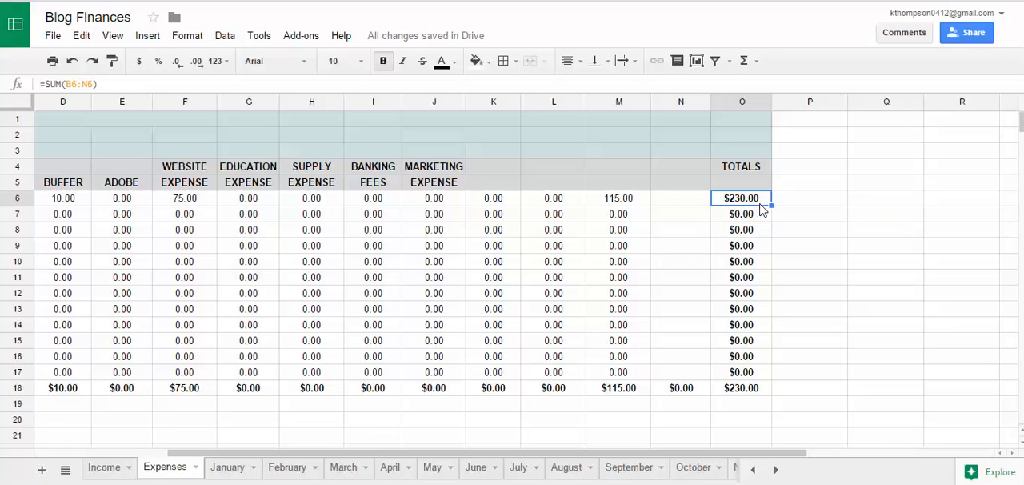
Step: Inspect January's monthly income, monthly expenses, gross, net and taxes owed formulas on the Income sheet
click(105, 469)
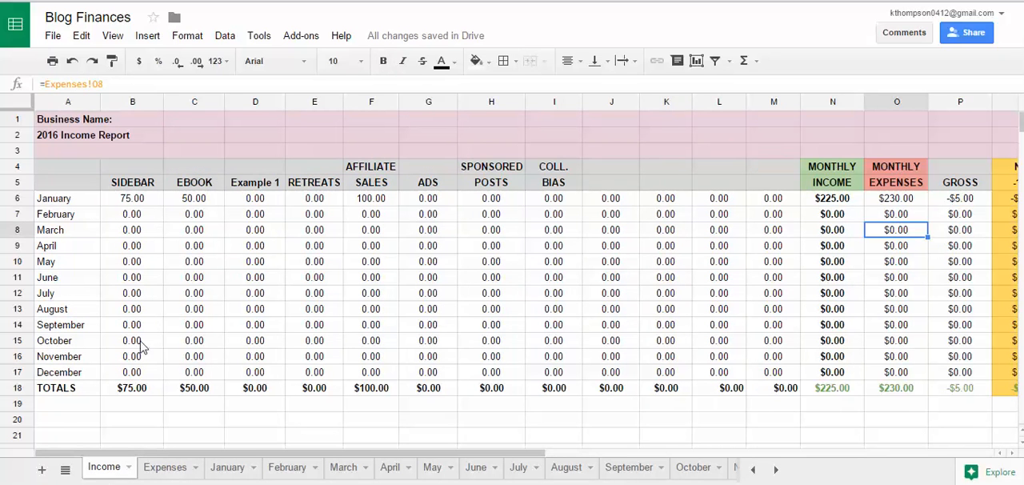
click(908, 205)
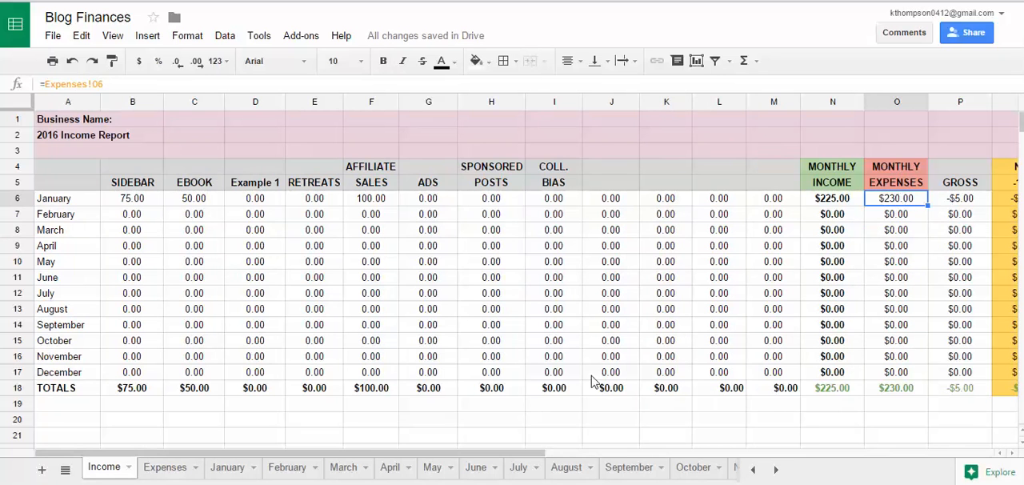
drag(464, 466, 665, 471)
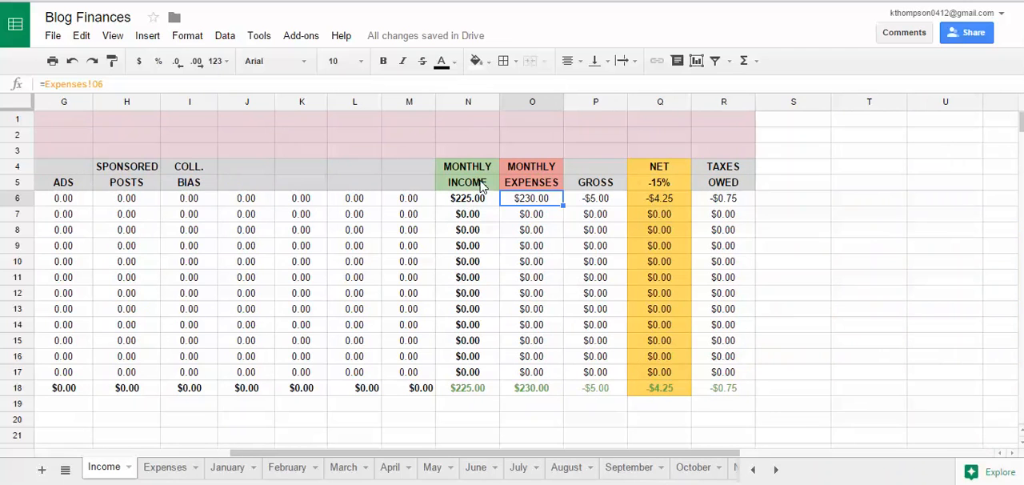
click(482, 206)
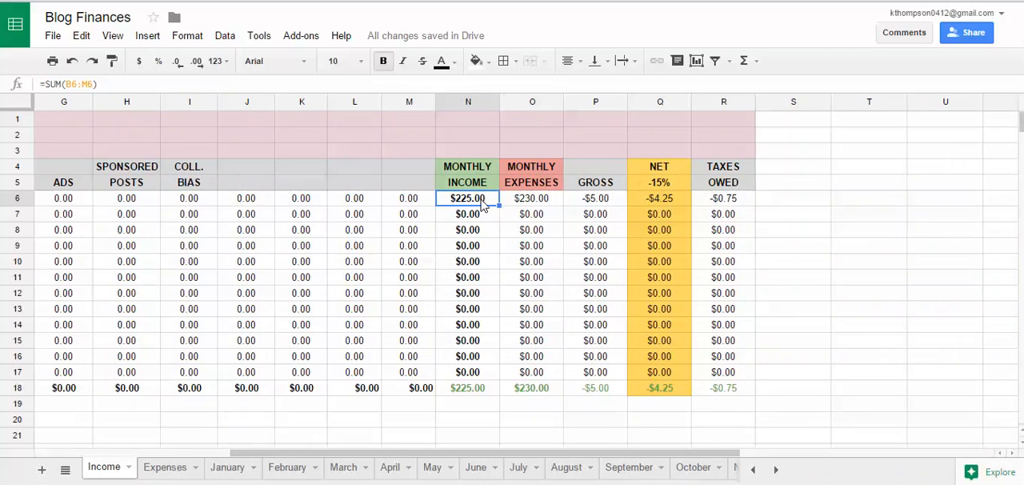
click(524, 204)
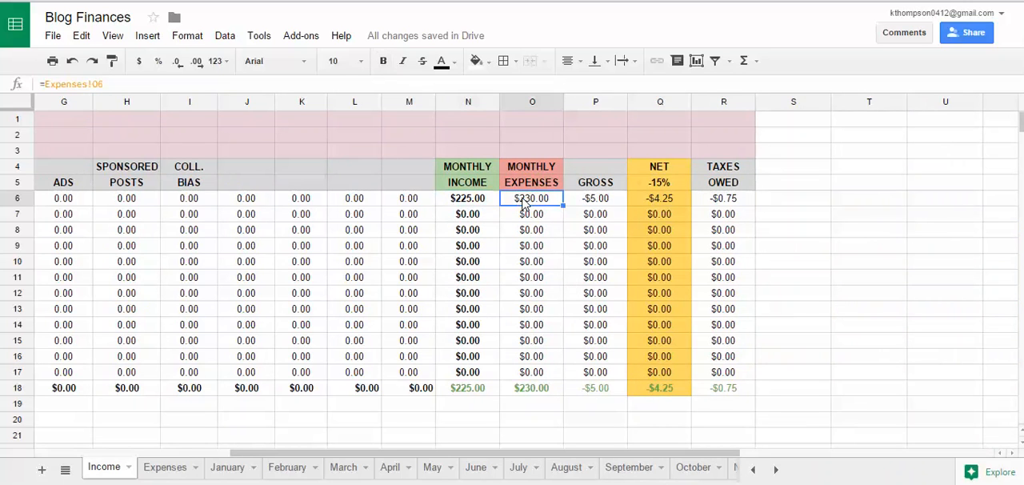
click(612, 204)
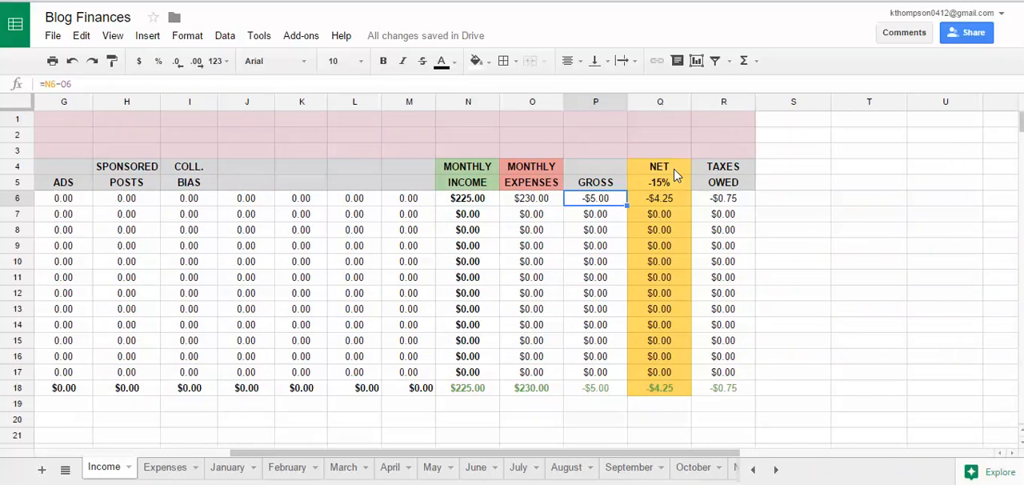
click(675, 203)
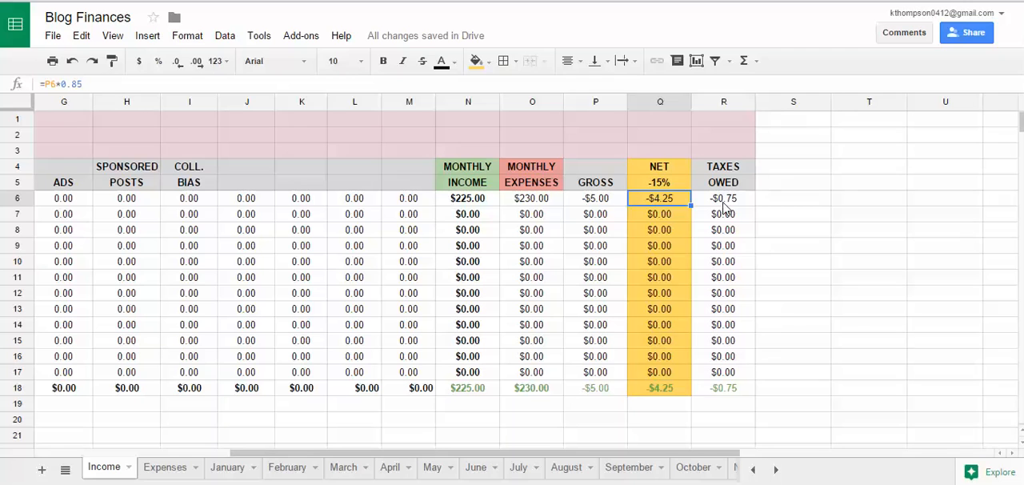
click(725, 203)
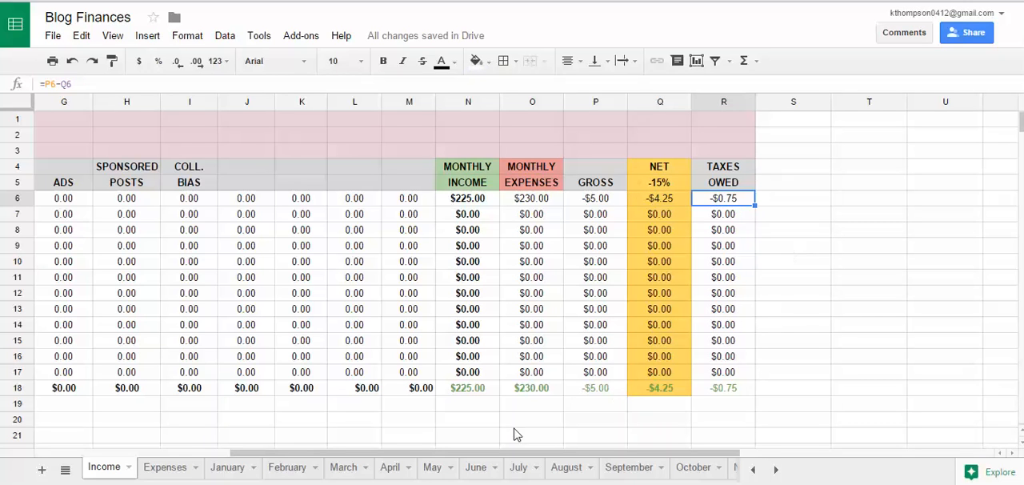
Step: Set the AFFILIATE SALES amount of the 1/8/2015 affiliate income entry on the January sheet to 200
click(230, 467)
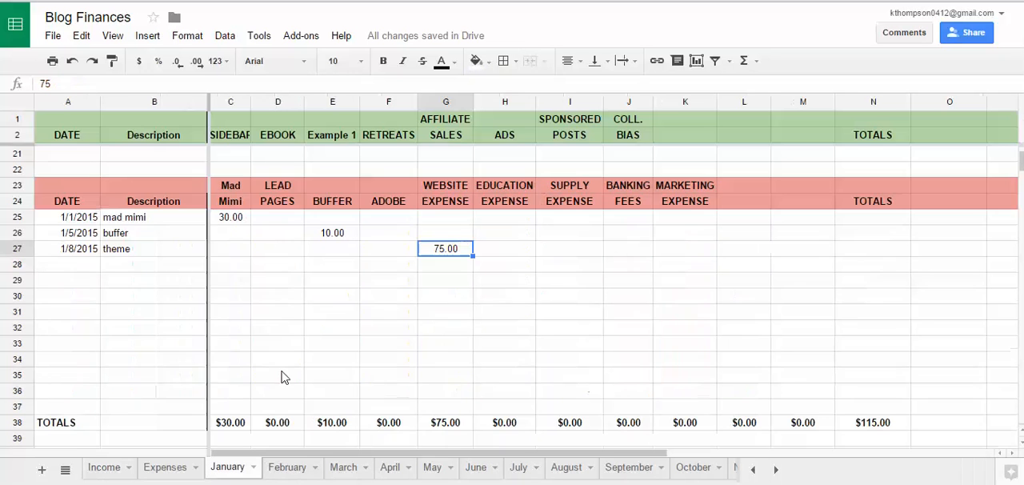
scroll(196, 220, up, 6)
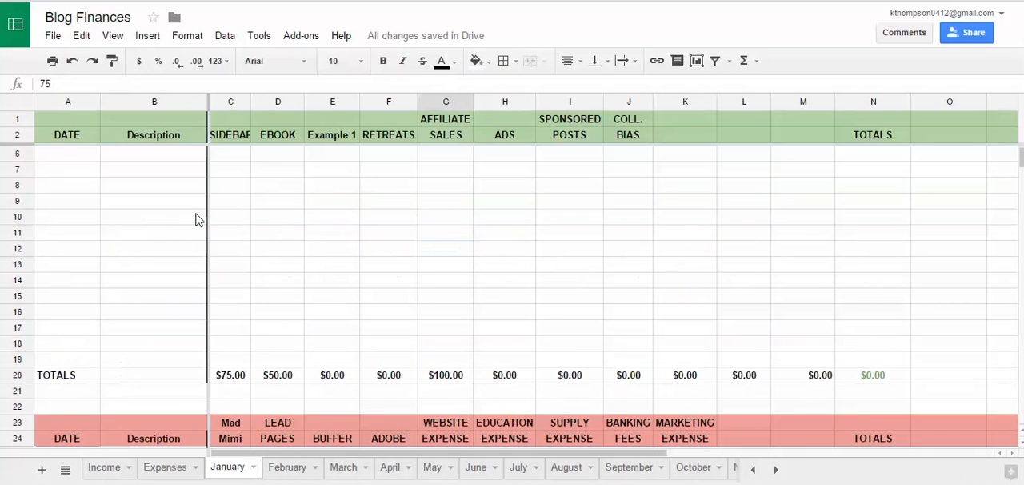
click(452, 186)
text(200)
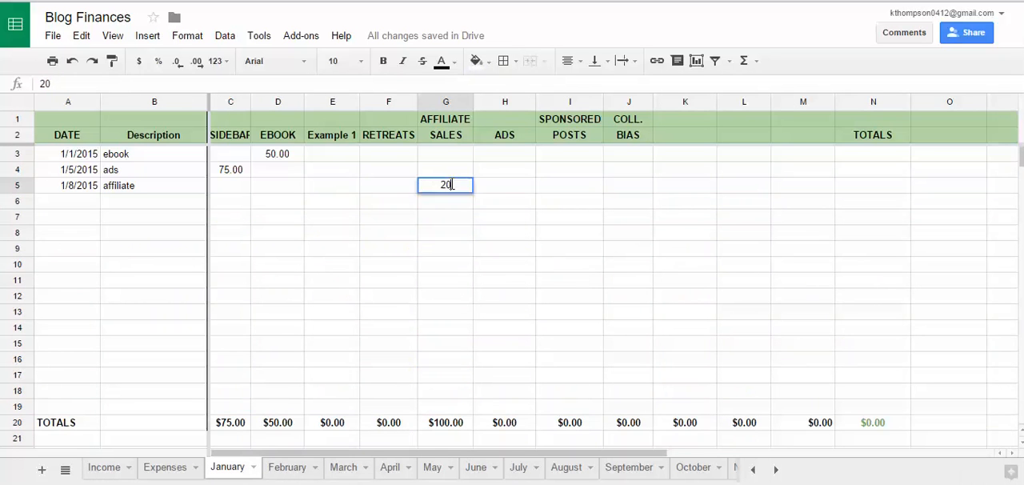
key(Return)
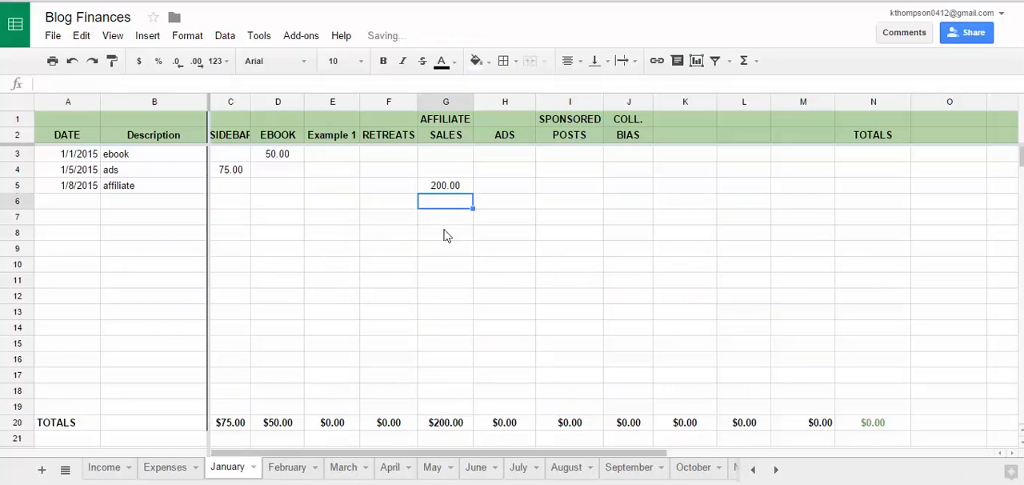
Step: Check January's recalculated monthly income, net and taxes owed on the Income sheet
click(104, 467)
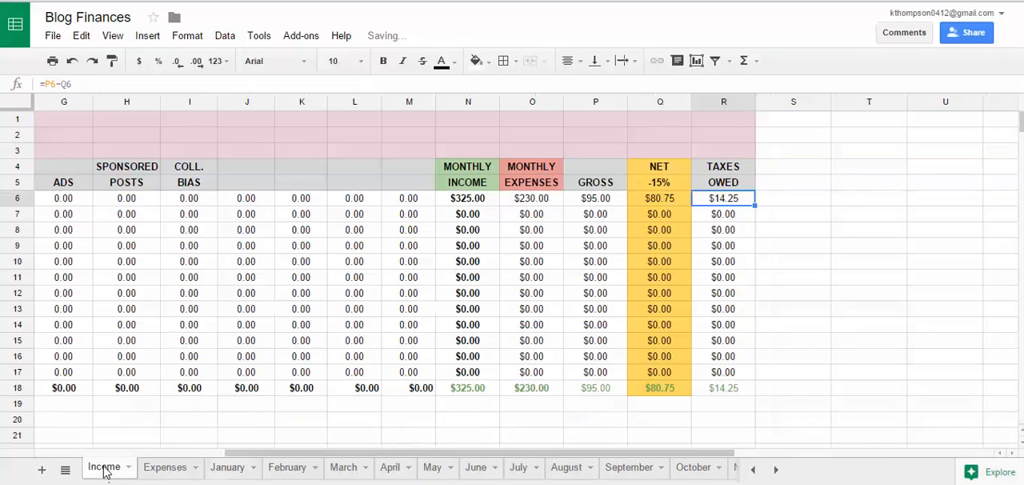
click(474, 201)
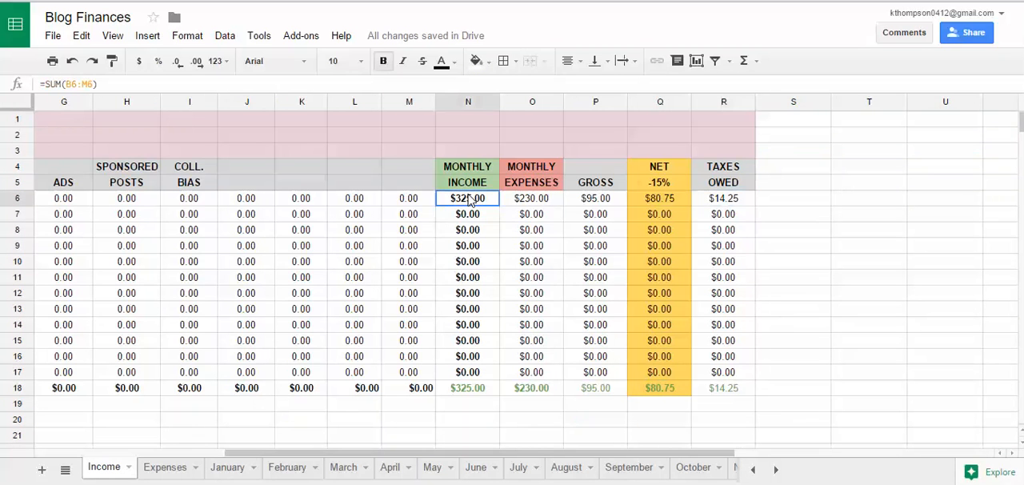
click(679, 202)
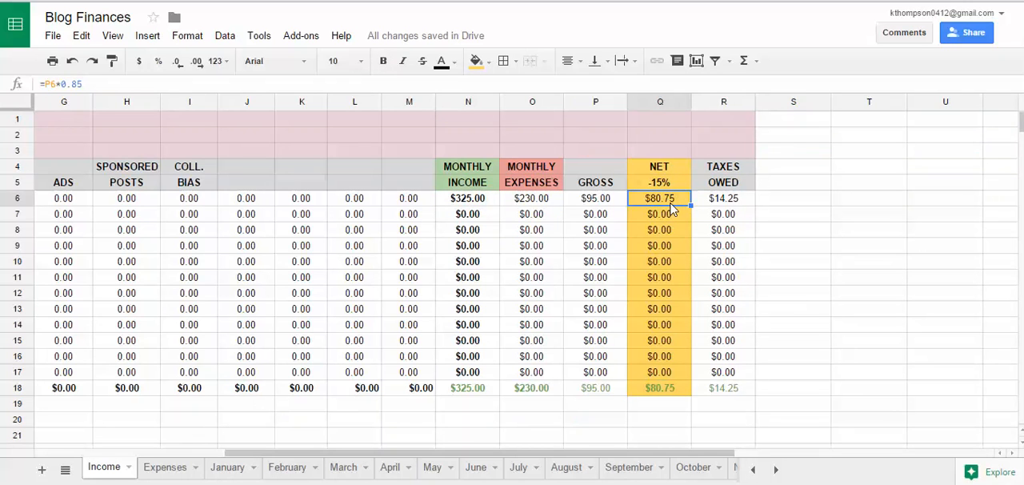
click(732, 202)
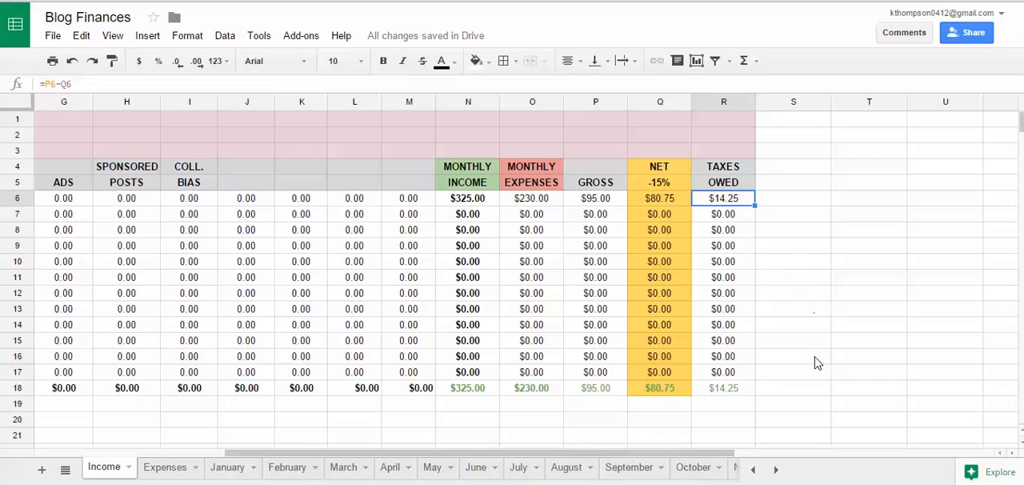
click(661, 205)
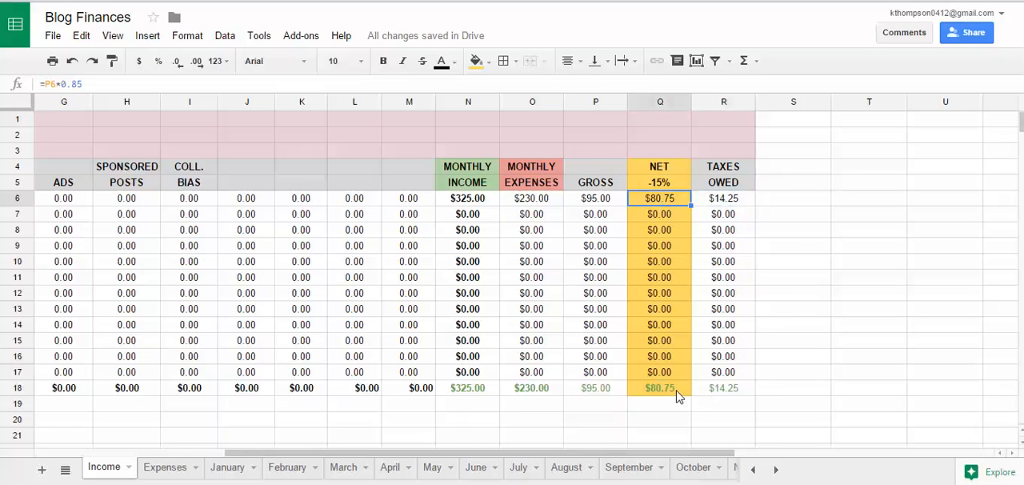
Step: Review the yearly totals for net, taxes owed and monthly expenses, and the income category columns on the Income sheet
click(679, 389)
click(710, 390)
click(532, 388)
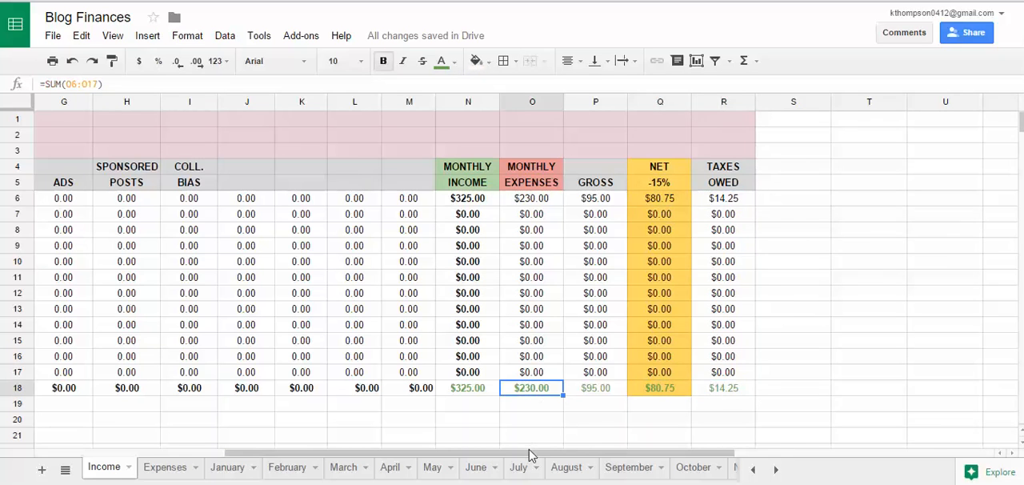
drag(531, 453, 189, 407)
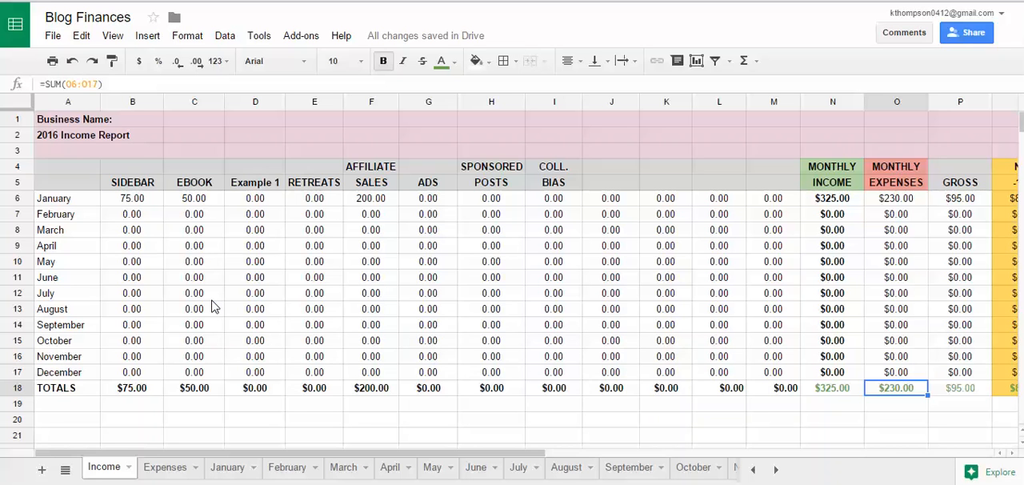
mouse_move(214, 454)
mouse_down()
mouse_move(492, 453)
mouse_move(222, 455)
mouse_up()
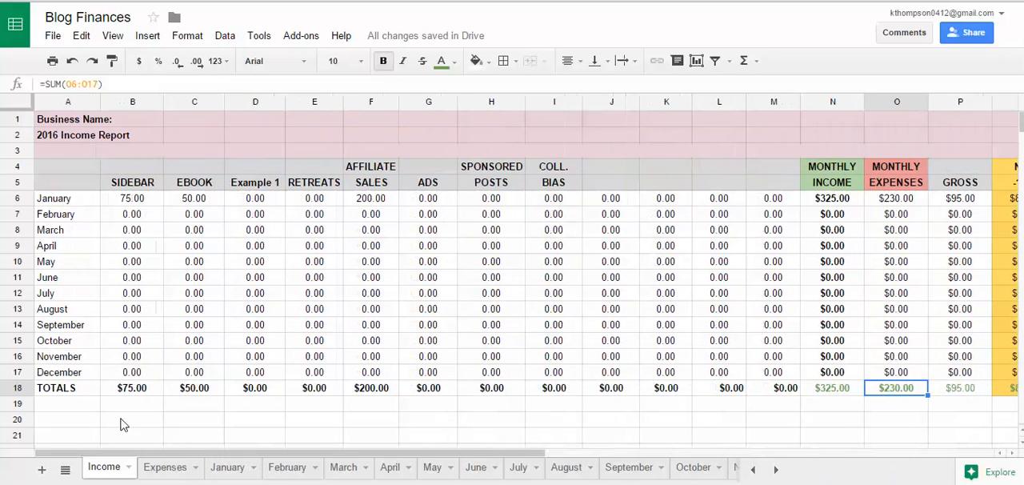